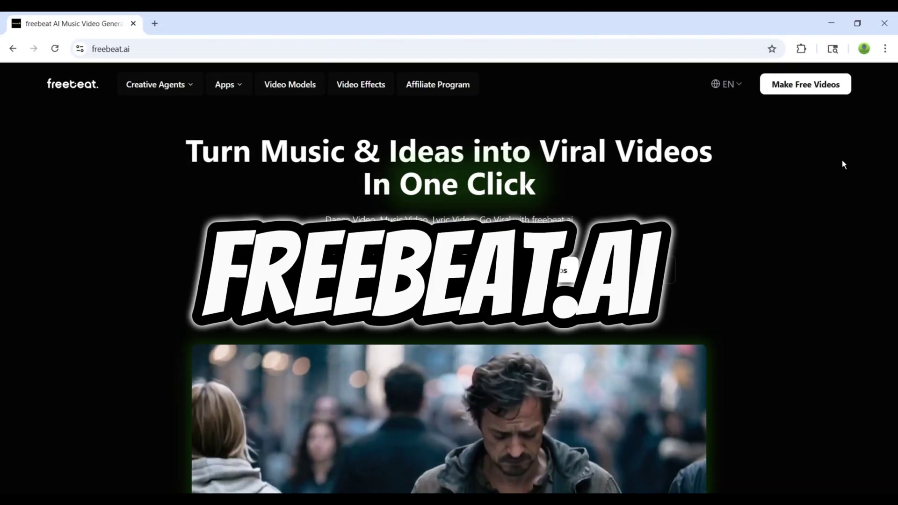
# Scroll the landing page past the feature cards, sample gallery and creator reviews to the FAQ.
pyautogui.scroll(-5, 845, 165)
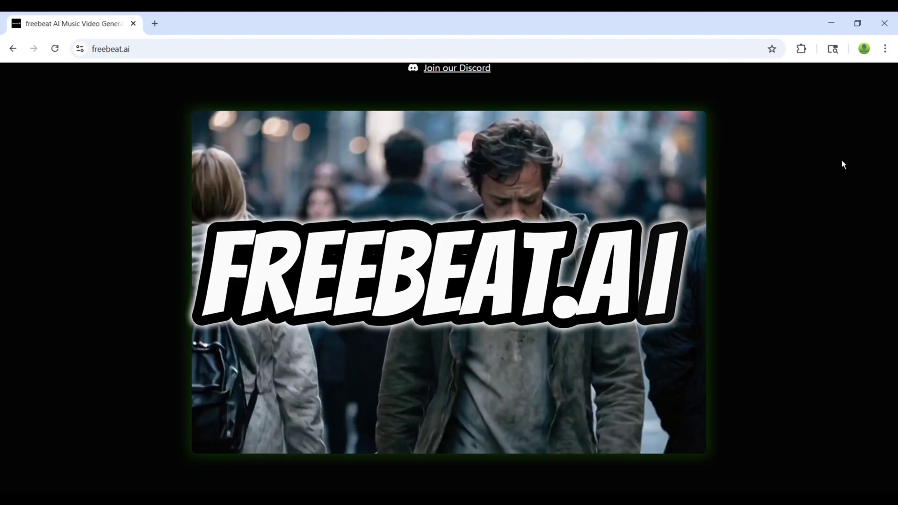
pyautogui.scroll(-5, 845, 165)
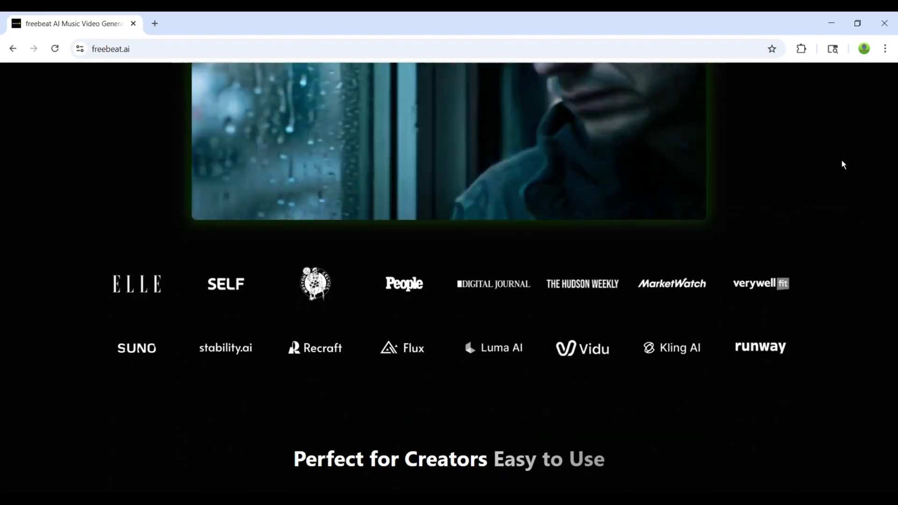
pyautogui.scroll(-5, 844, 165)
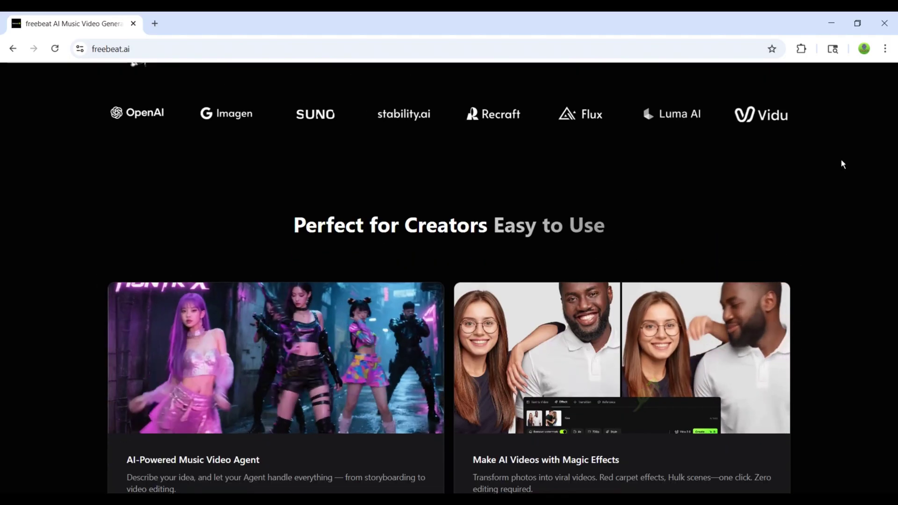
pyautogui.scroll(-1, 844, 165)
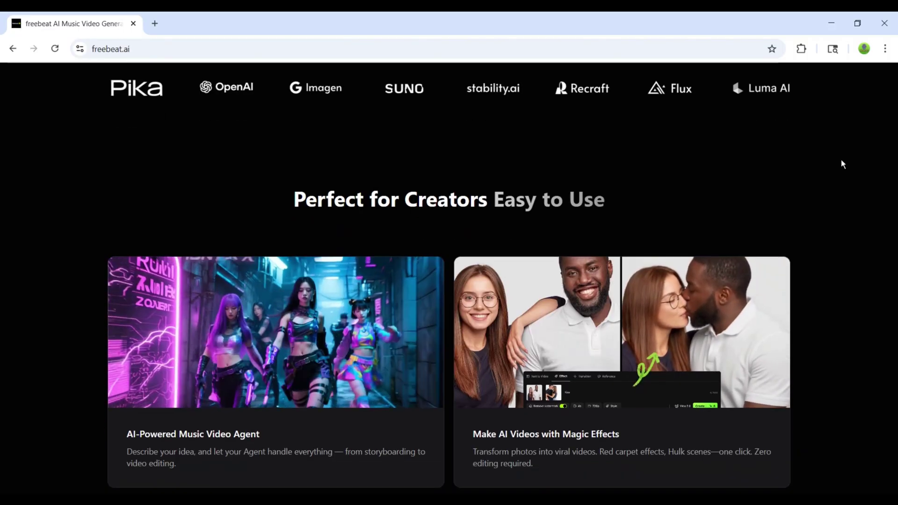
pyautogui.scroll(-1, 841, 161)
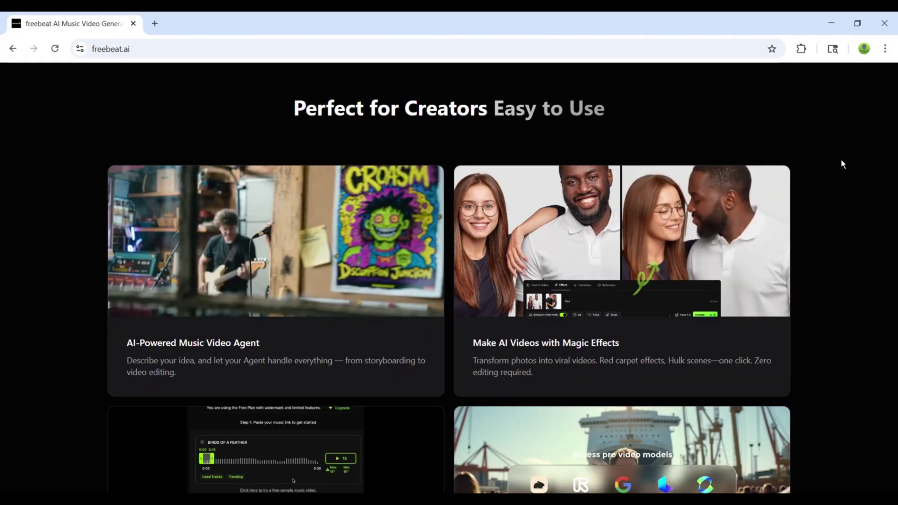
pyautogui.scroll(-2, 842, 164)
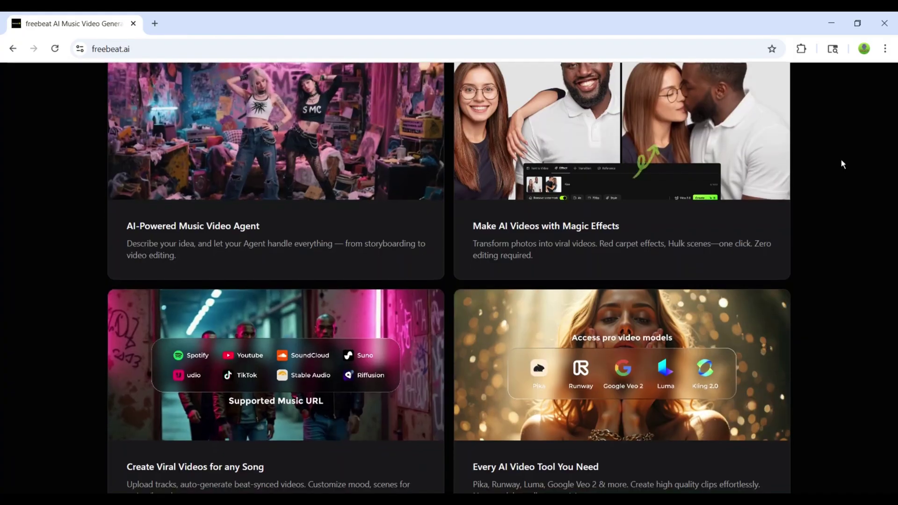
pyautogui.scroll(-2, 842, 164)
pyautogui.scroll(-2, 842, 164)
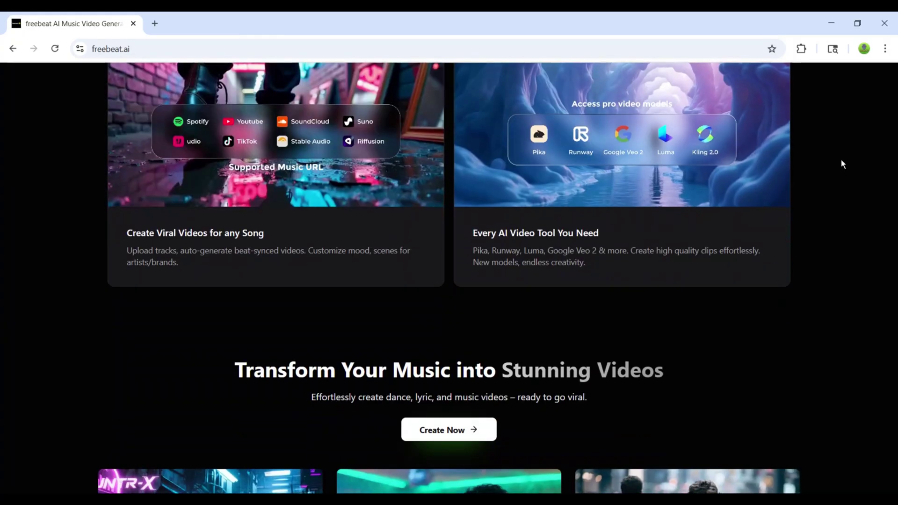
pyautogui.scroll(-4, 842, 163)
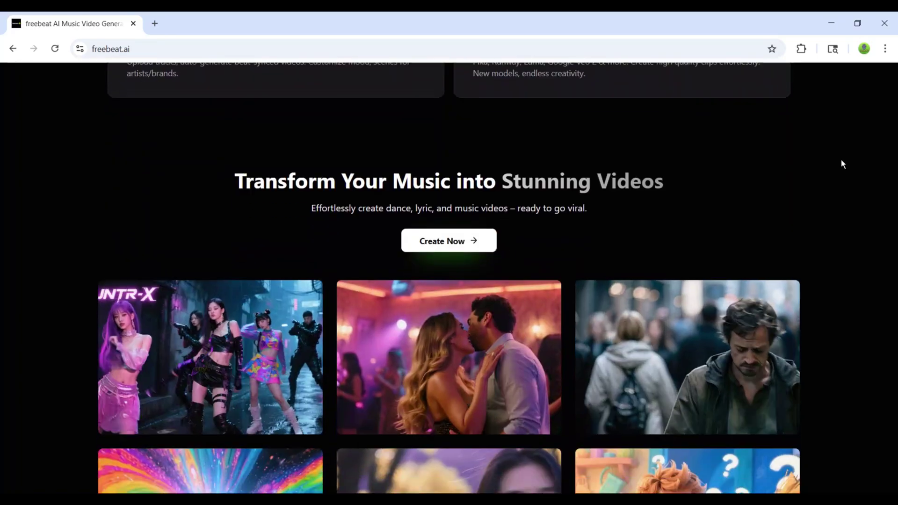
pyautogui.scroll(-2, 842, 164)
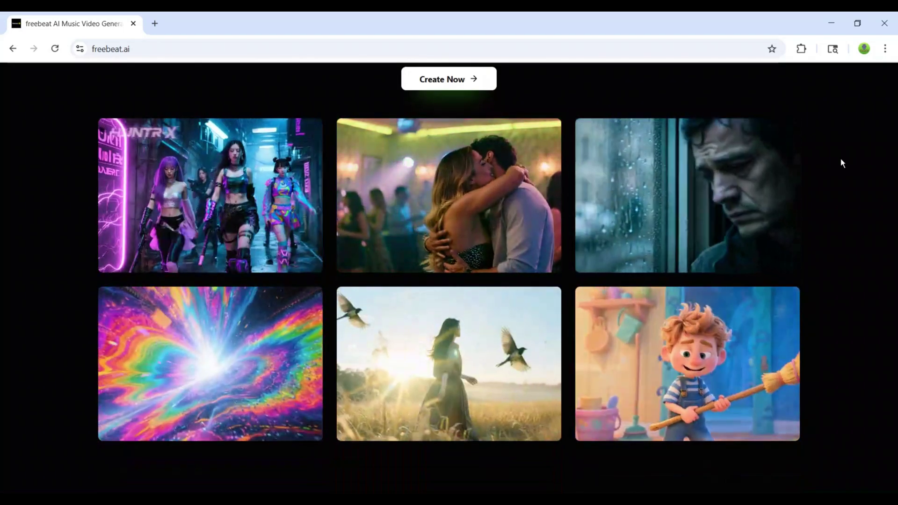
pyautogui.scroll(-3, 841, 163)
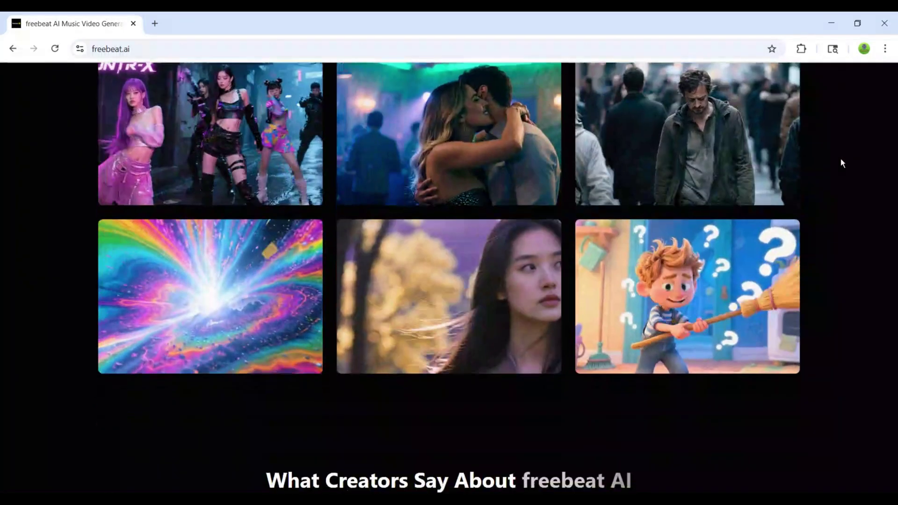
pyautogui.scroll(-6, 843, 163)
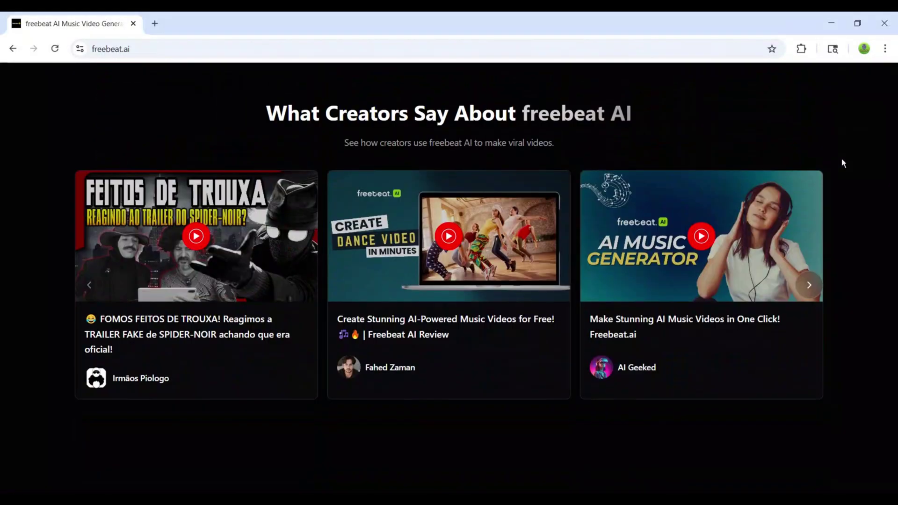
pyautogui.scroll(-6, 843, 163)
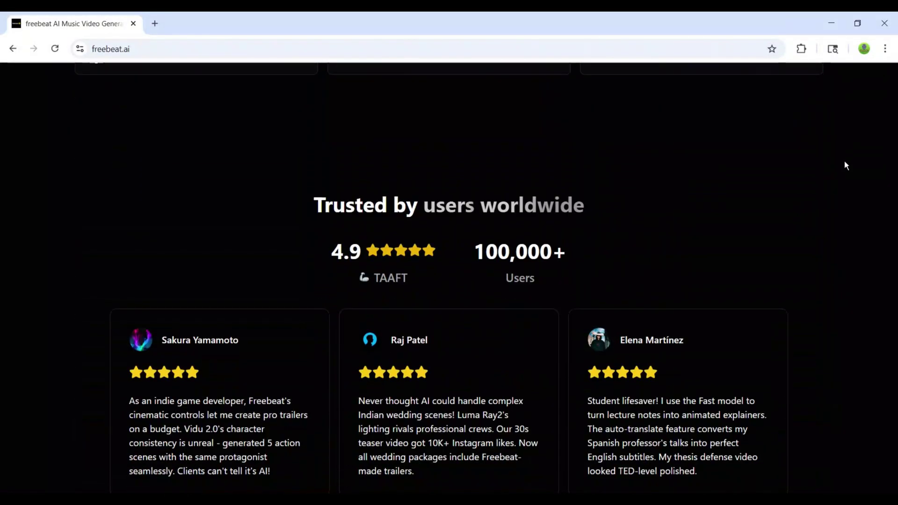
pyautogui.scroll(-1, 845, 162)
pyautogui.scroll(-1, 845, 162)
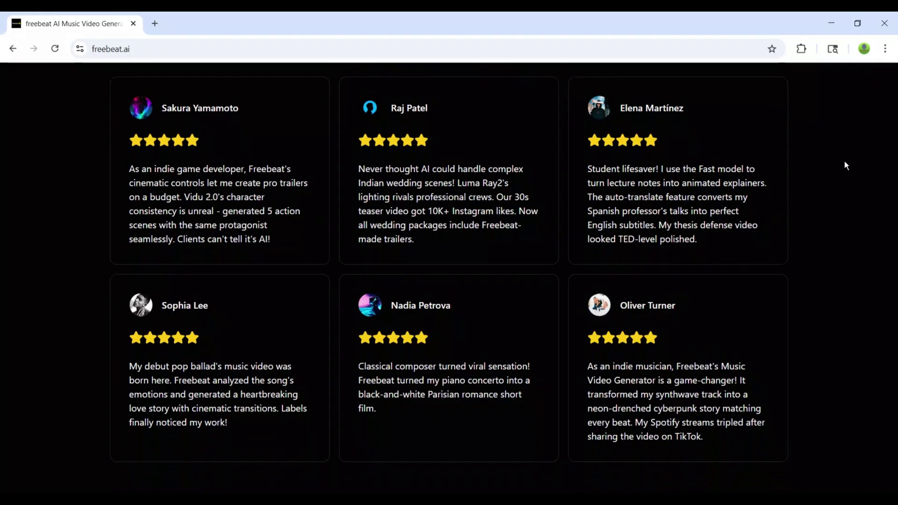
# Scroll all the way back up to the top of the freebeat.ai homepage.
pyautogui.scroll(-4, 845, 161)
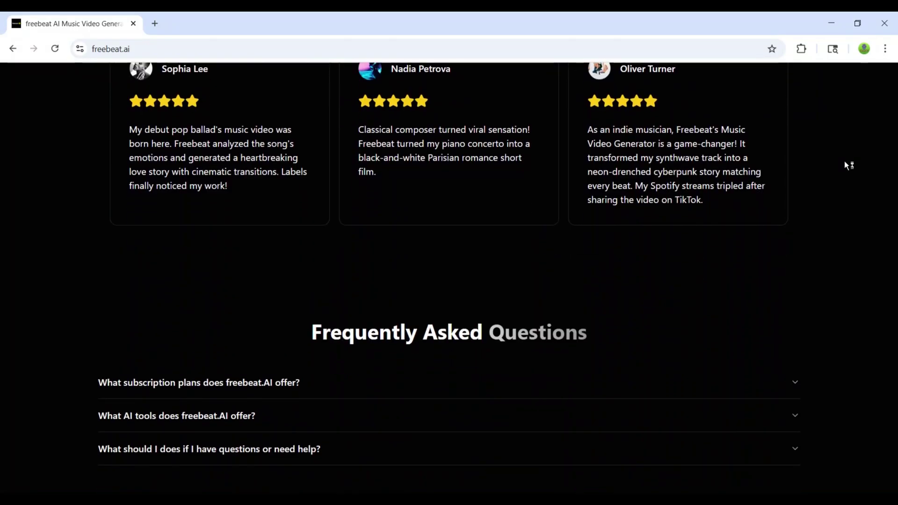
pyautogui.scroll(5, 845, 162)
pyautogui.scroll(5, 845, 162)
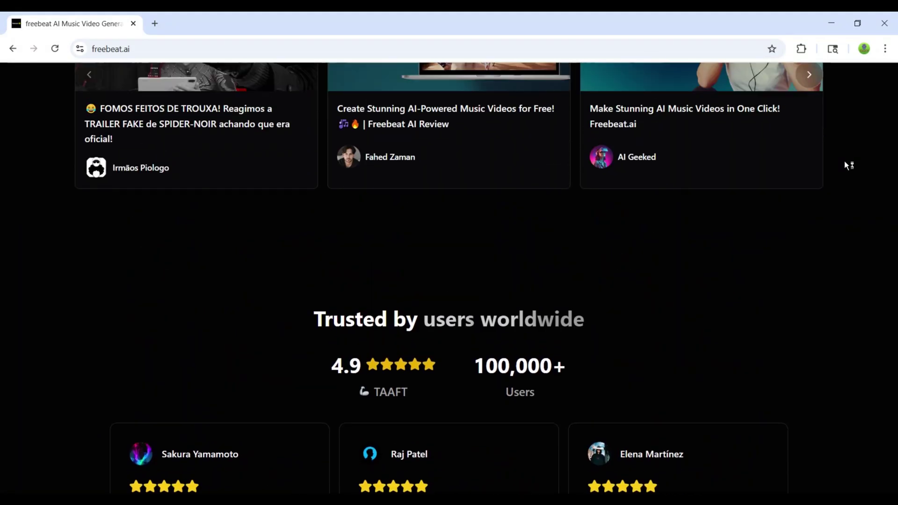
pyautogui.scroll(3, 845, 161)
pyautogui.scroll(4, 845, 162)
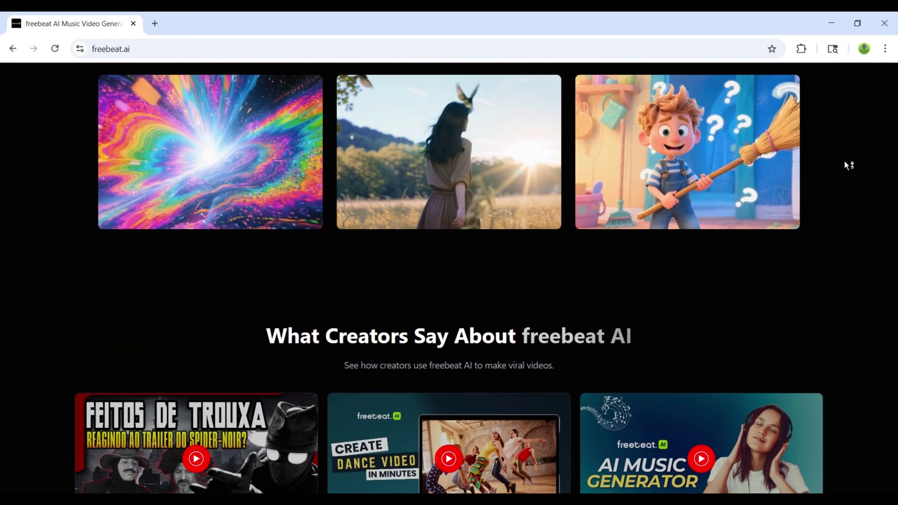
pyautogui.scroll(4, 845, 162)
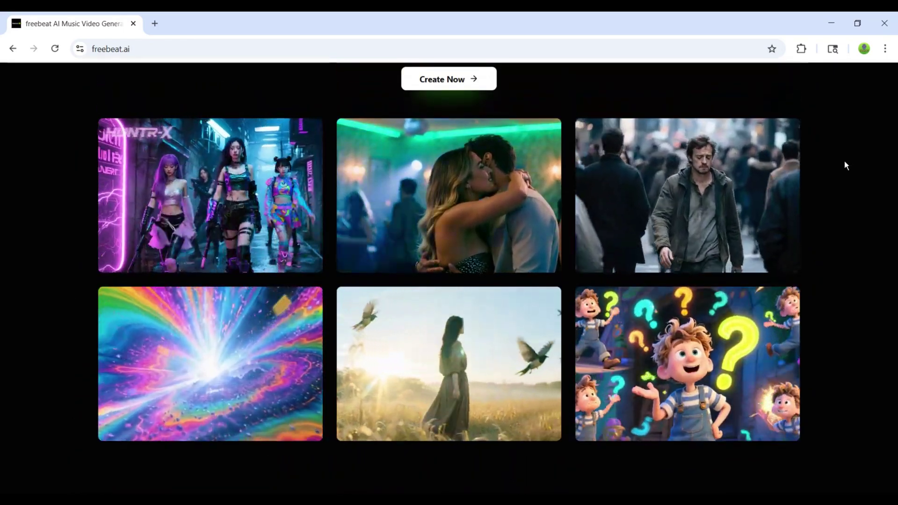
pyautogui.scroll(2, 845, 163)
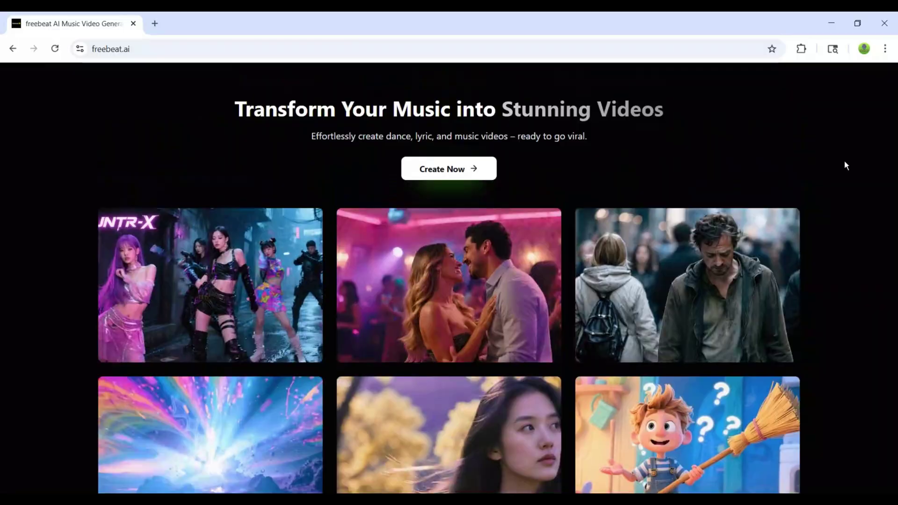
pyautogui.scroll(3, 845, 162)
pyautogui.scroll(4, 844, 162)
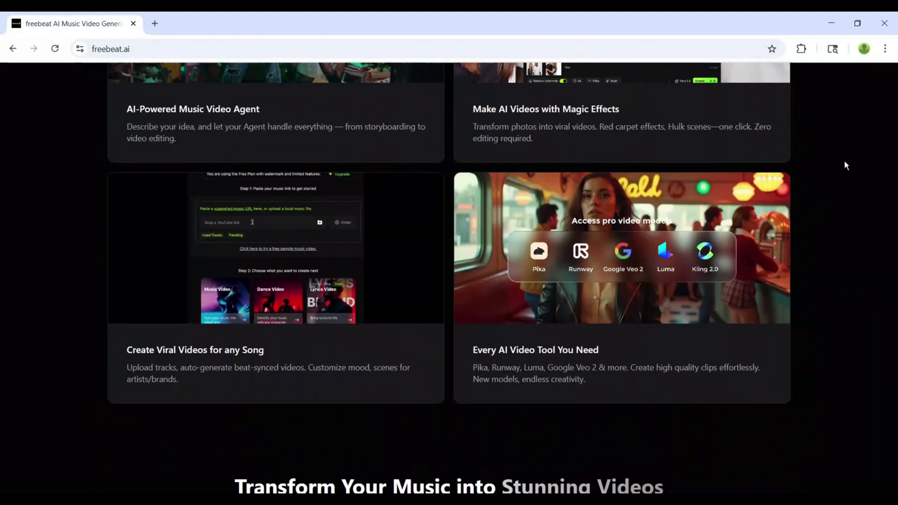
pyautogui.scroll(2, 845, 162)
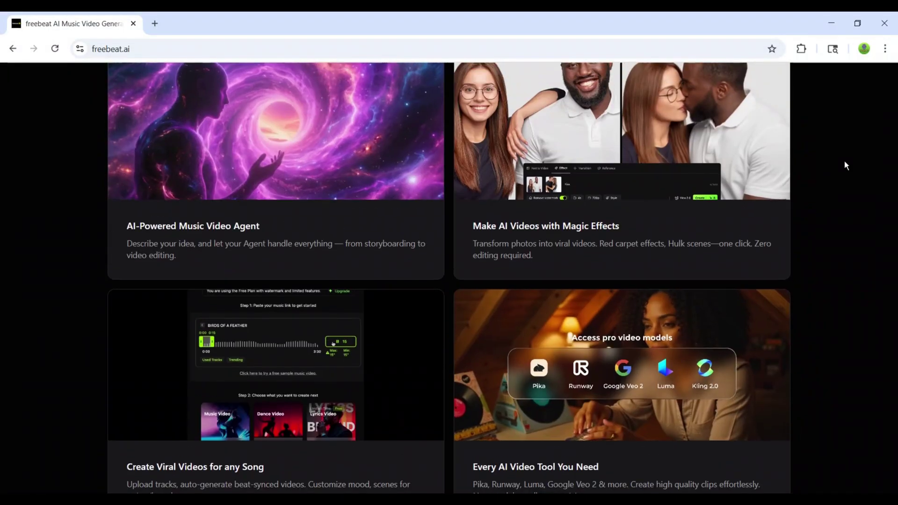
pyautogui.scroll(4, 845, 162)
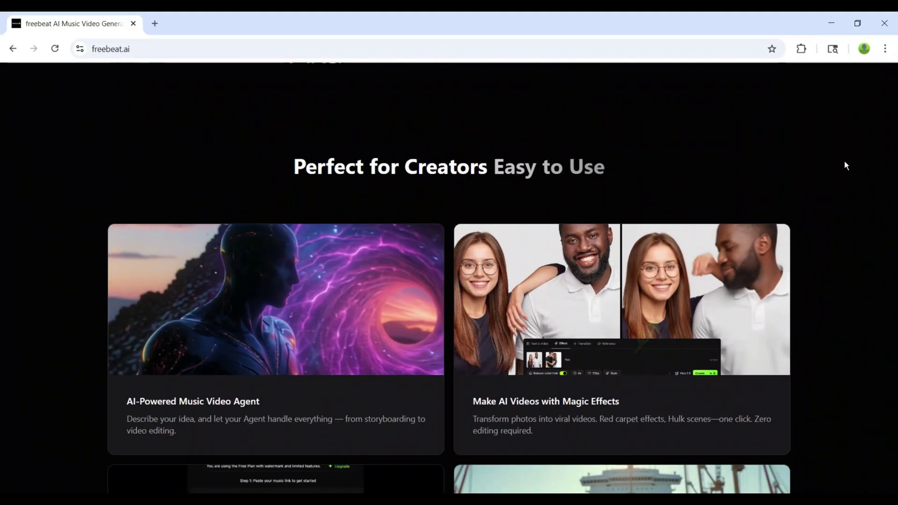
pyautogui.scroll(7, 845, 162)
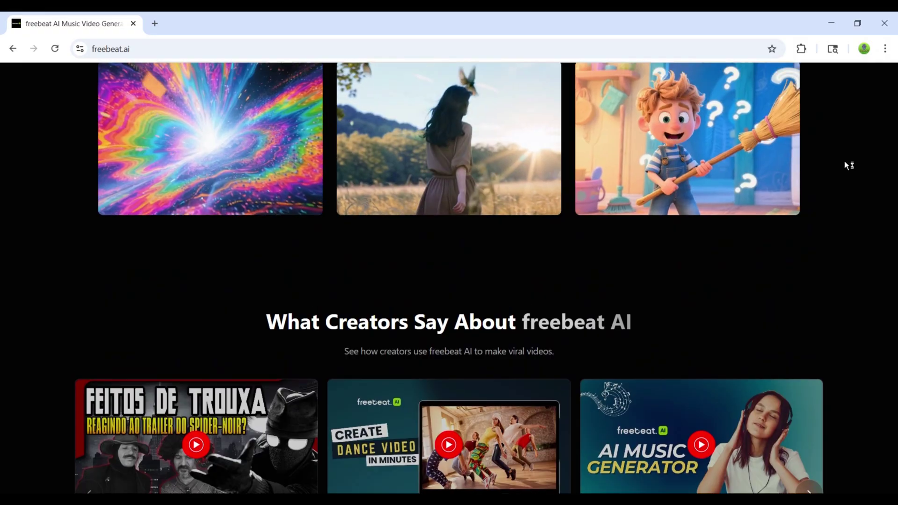
pyautogui.scroll(5, 845, 164)
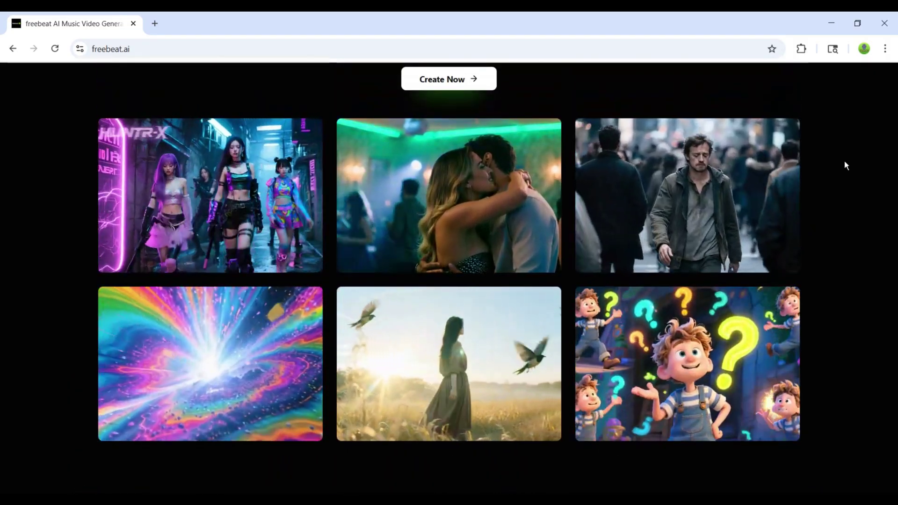
pyautogui.scroll(5, 845, 165)
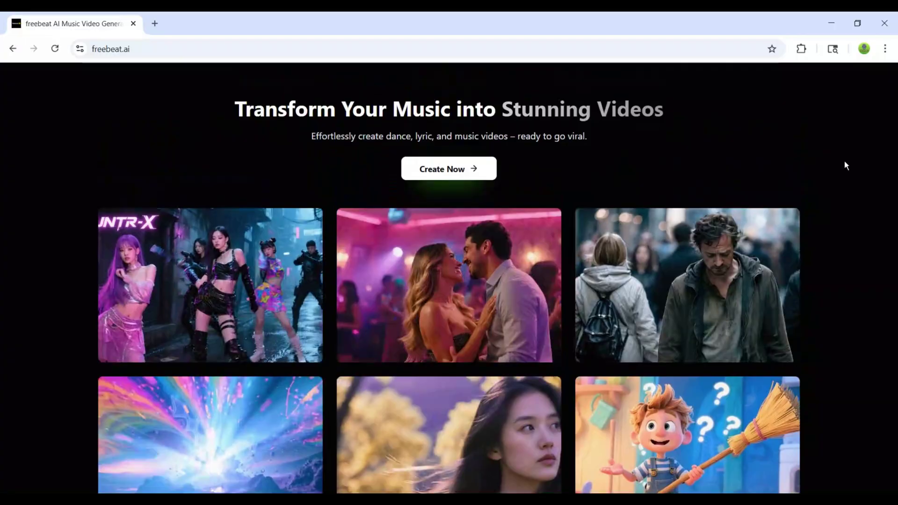
pyautogui.scroll(5, 845, 165)
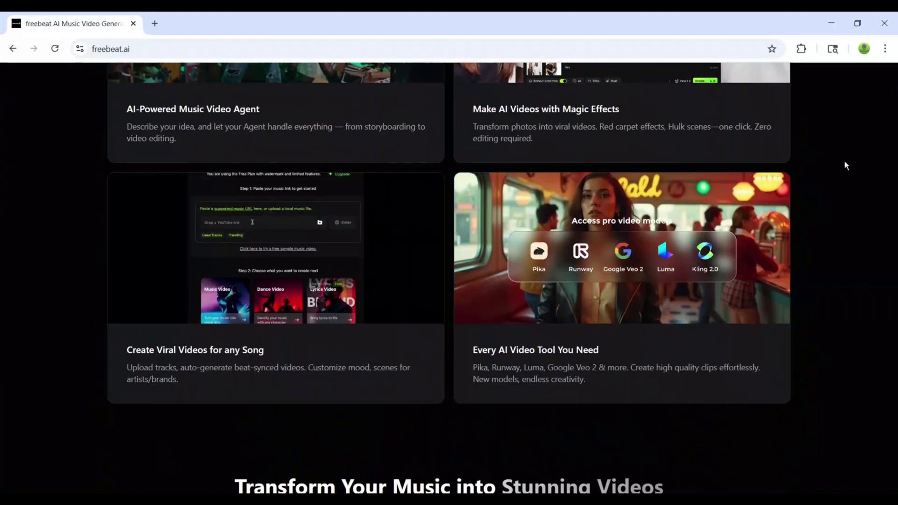
pyautogui.scroll(4, 846, 164)
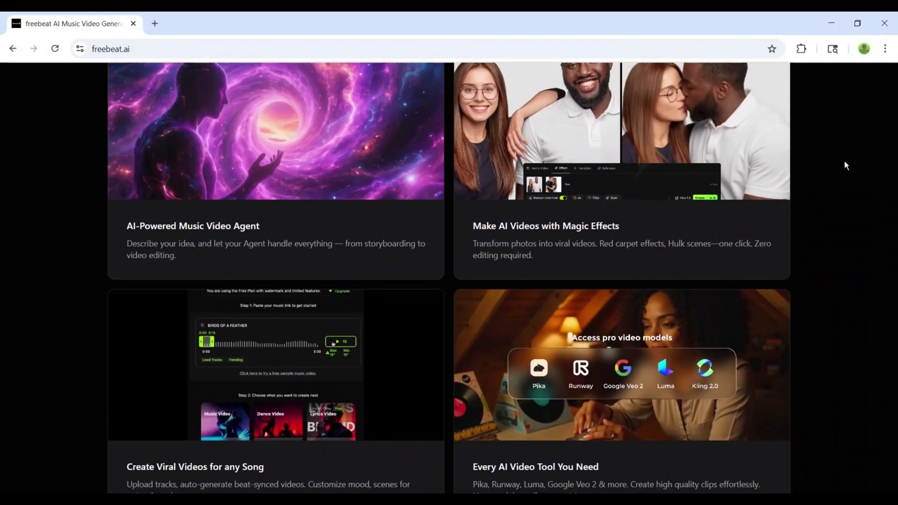
pyautogui.scroll(11, 845, 165)
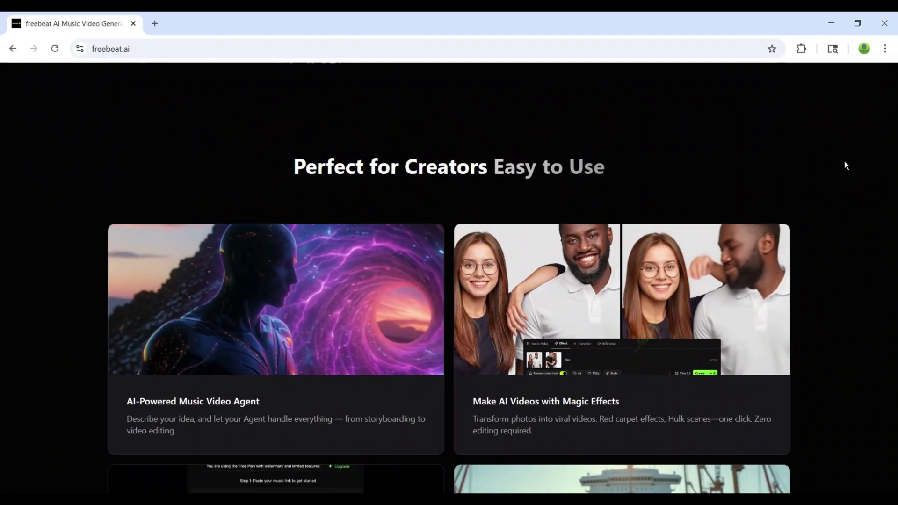
pyautogui.scroll(3, 845, 165)
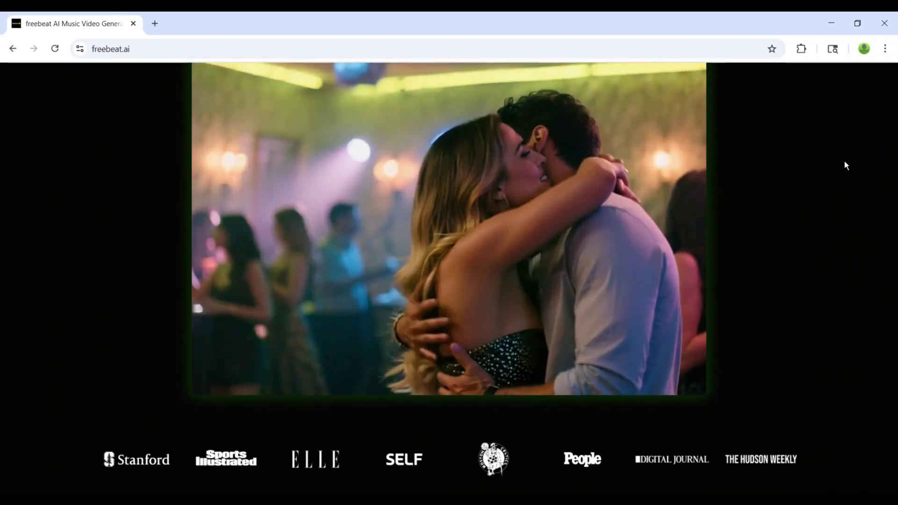
pyautogui.scroll(4, 845, 165)
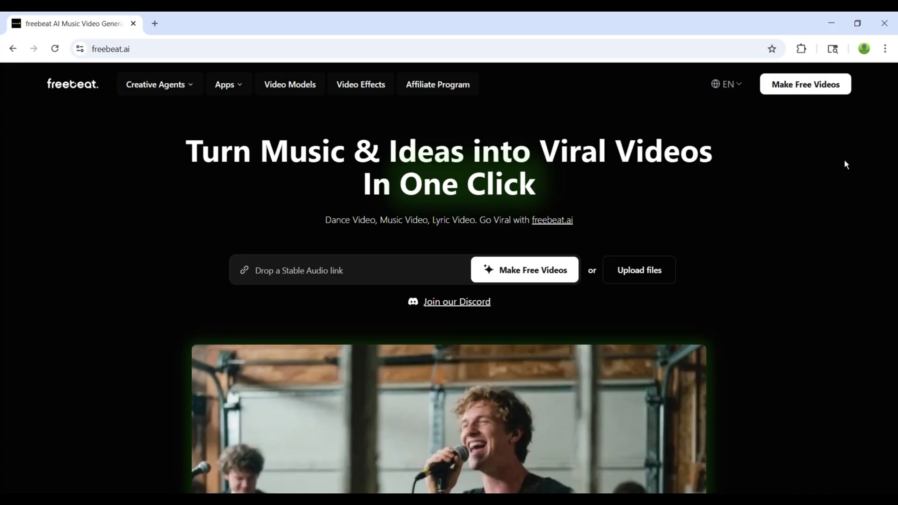
pyautogui.moveTo(239, 88)
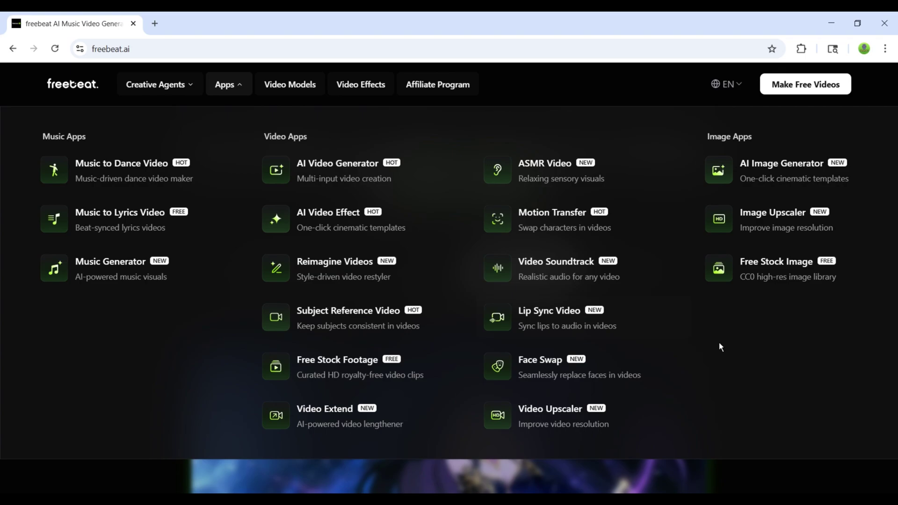
# Dismiss the Apps menu and scroll down through the landing page.
pyautogui.click(736, 348)
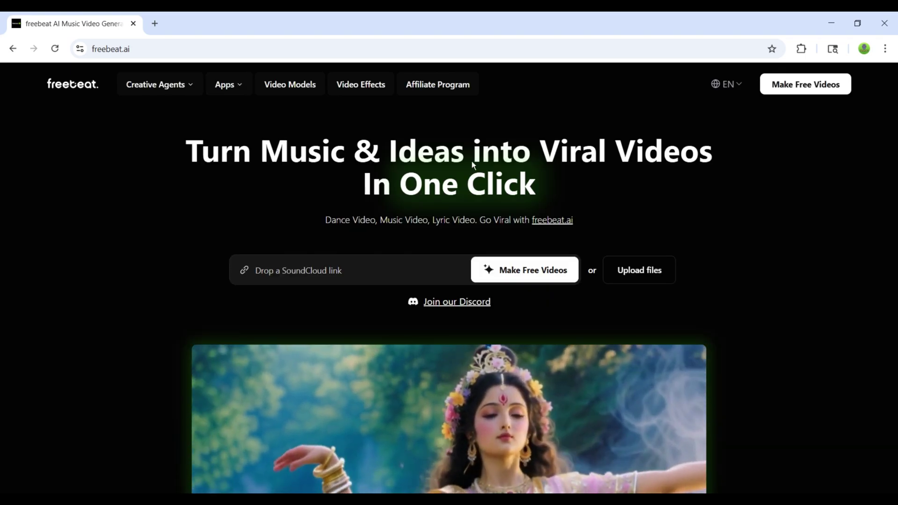
pyautogui.scroll(-5, 153, 390)
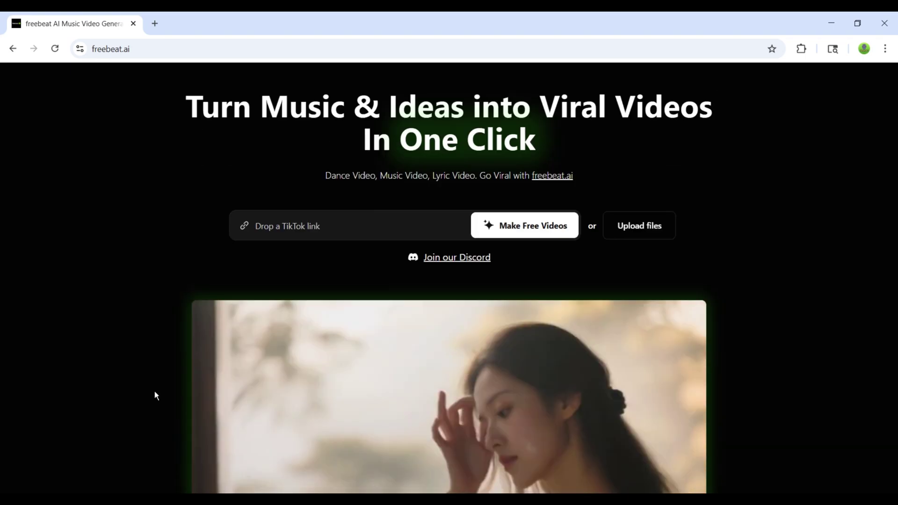
pyautogui.scroll(-5, 147, 304)
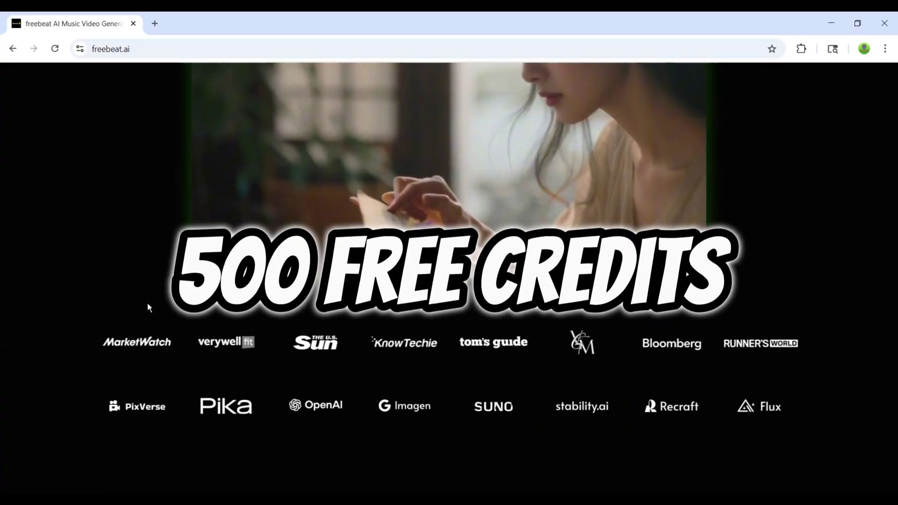
pyautogui.scroll(-8, 147, 302)
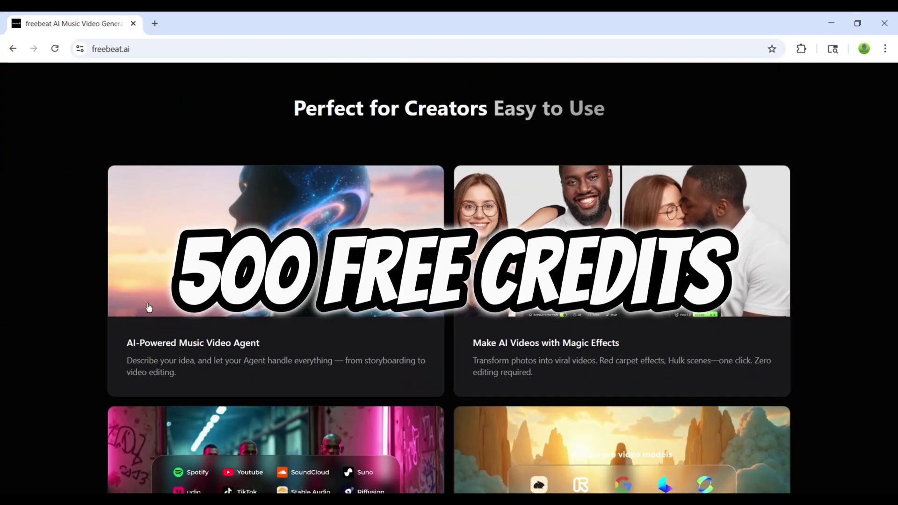
pyautogui.scroll(-9, 148, 307)
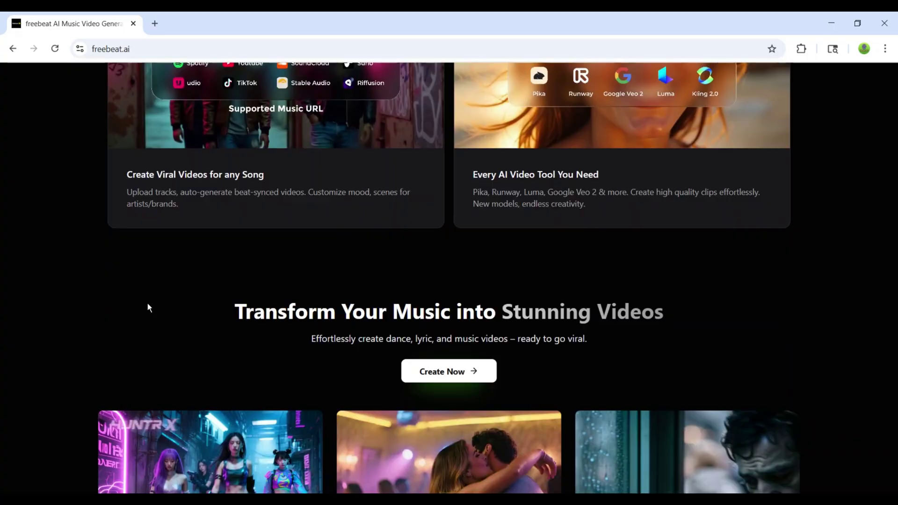
pyautogui.scroll(-9, 147, 303)
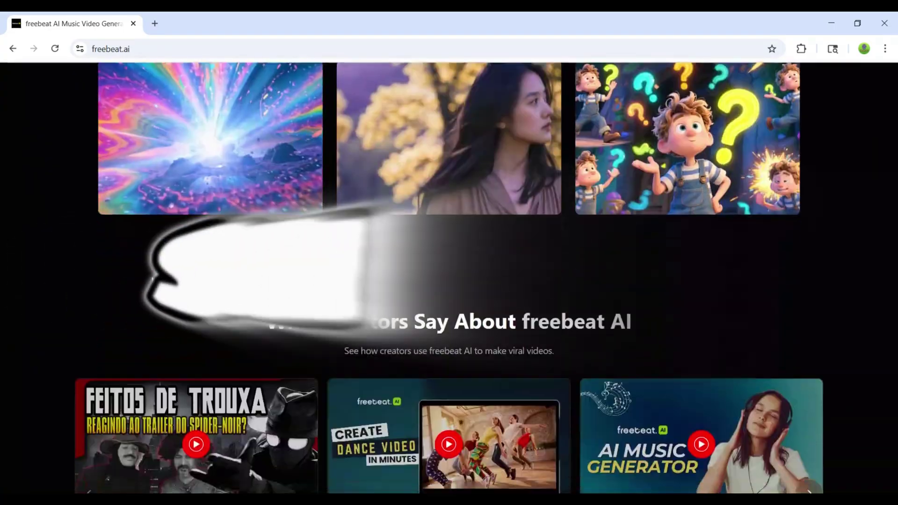
pyautogui.scroll(-13, 223, 305)
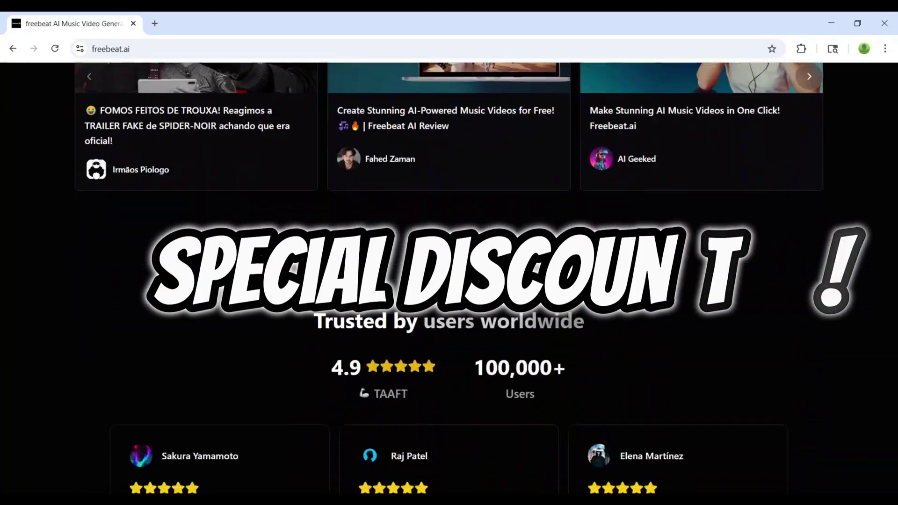
pyautogui.scroll(-8, 223, 305)
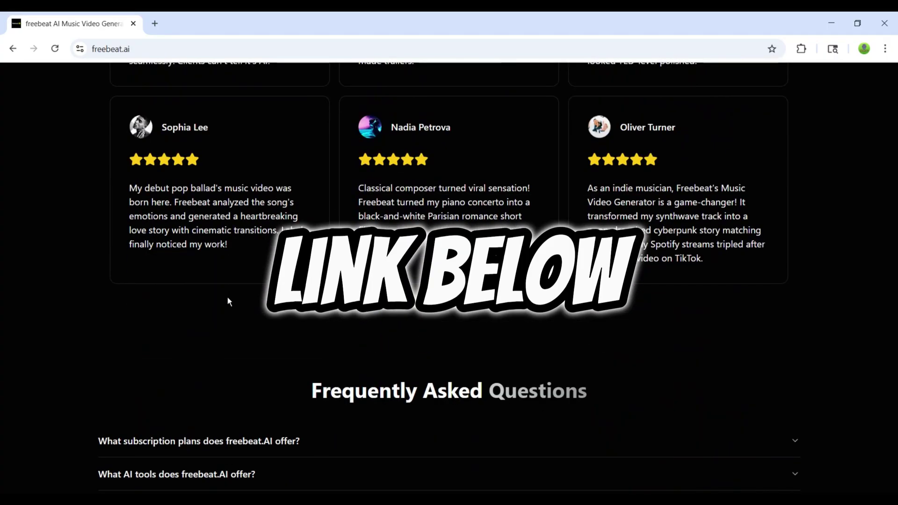
# Return to the top and reveal supported link sources: Spotify, SoundCloud, YouTube, Suno, Udio, TikTok, and more.
pyautogui.scroll(8, 226, 296)
pyautogui.scroll(16, 227, 296)
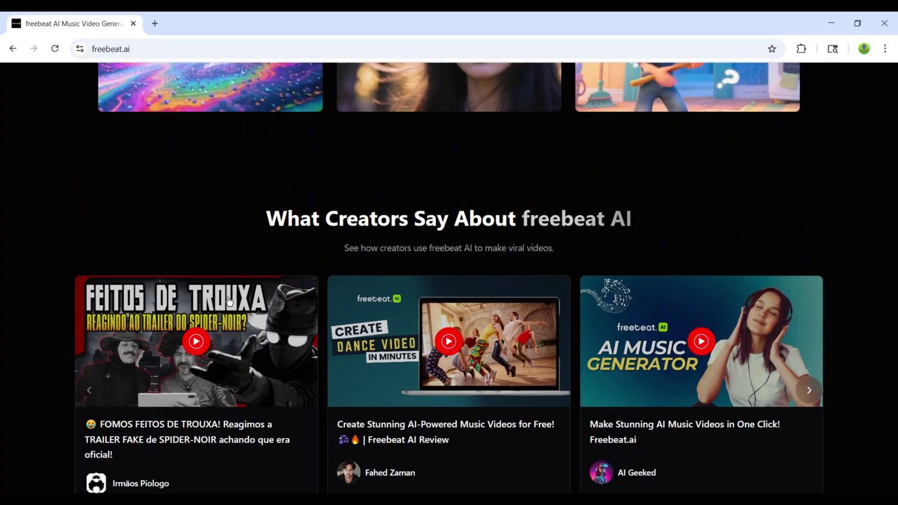
pyautogui.scroll(4, 229, 297)
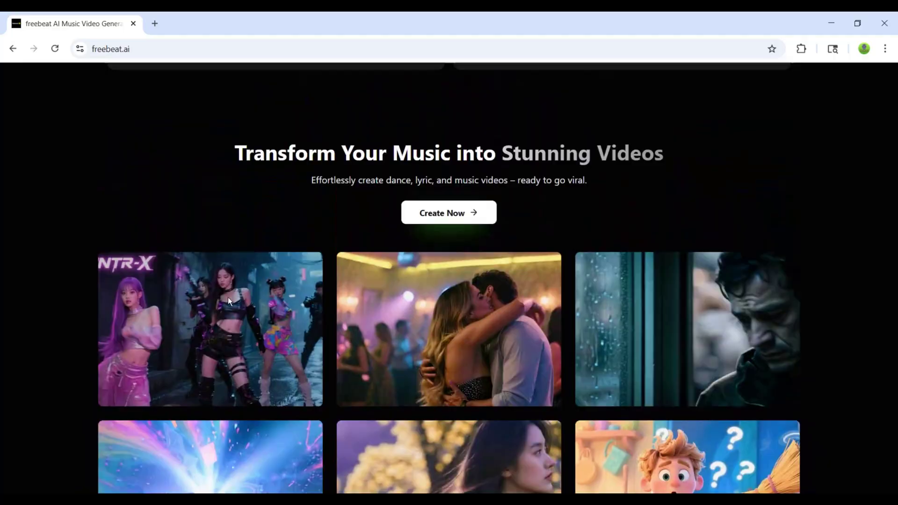
pyautogui.scroll(12, 228, 301)
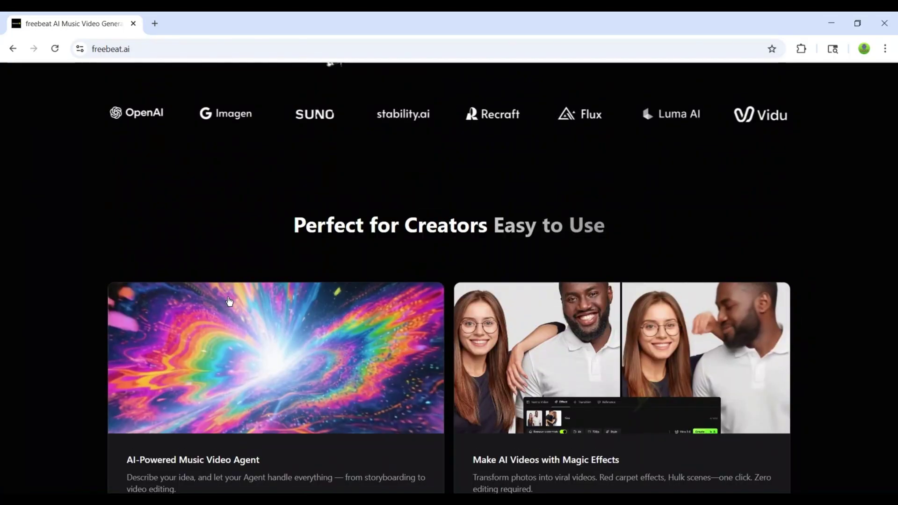
pyautogui.scroll(12, 230, 301)
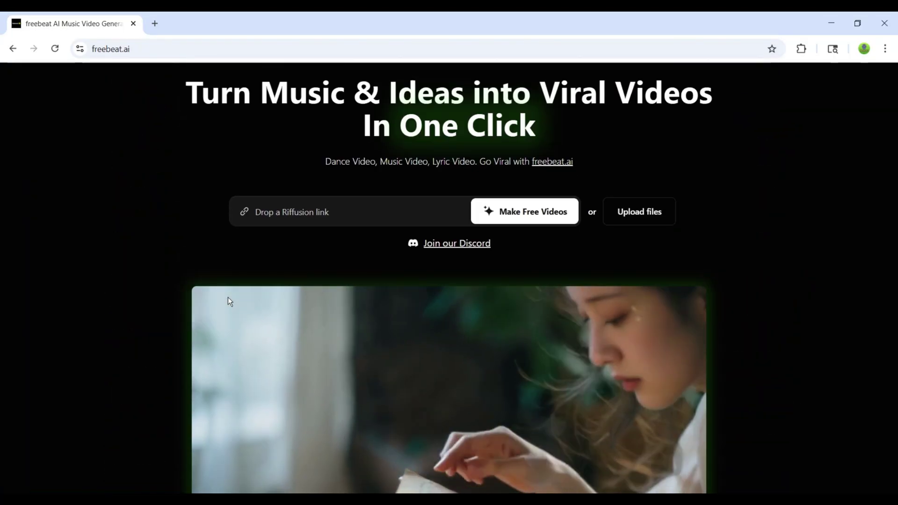
pyautogui.scroll(2, 228, 299)
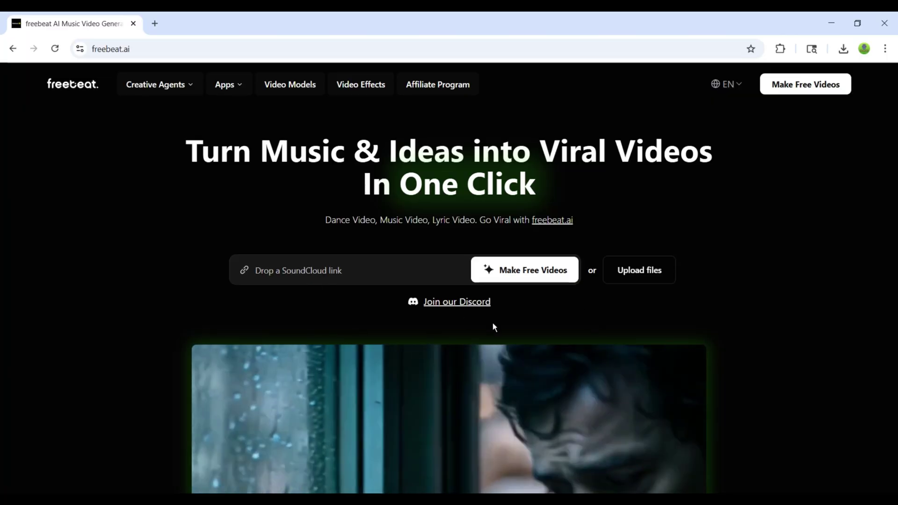
pyautogui.click(317, 275)
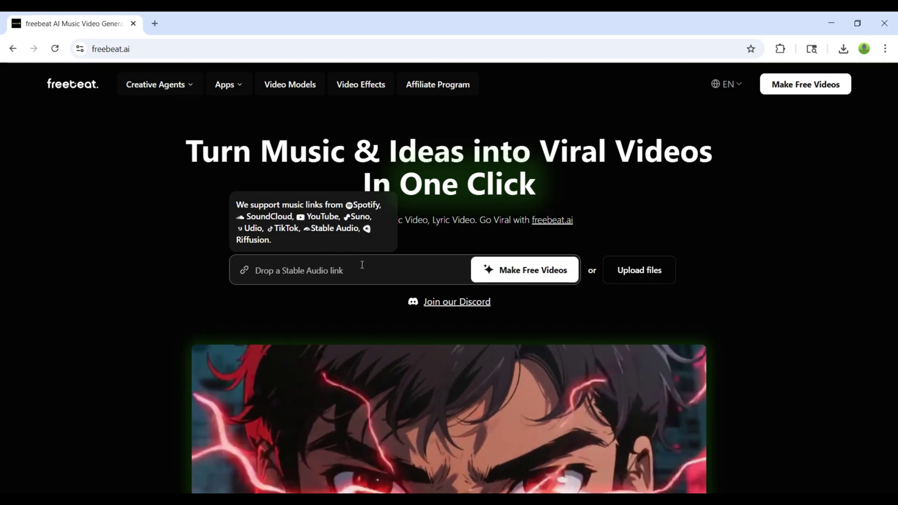
# Open the Music Generator from the Apps menu and review the model list, keeping Suno v4.
pyautogui.moveTo(234, 84)
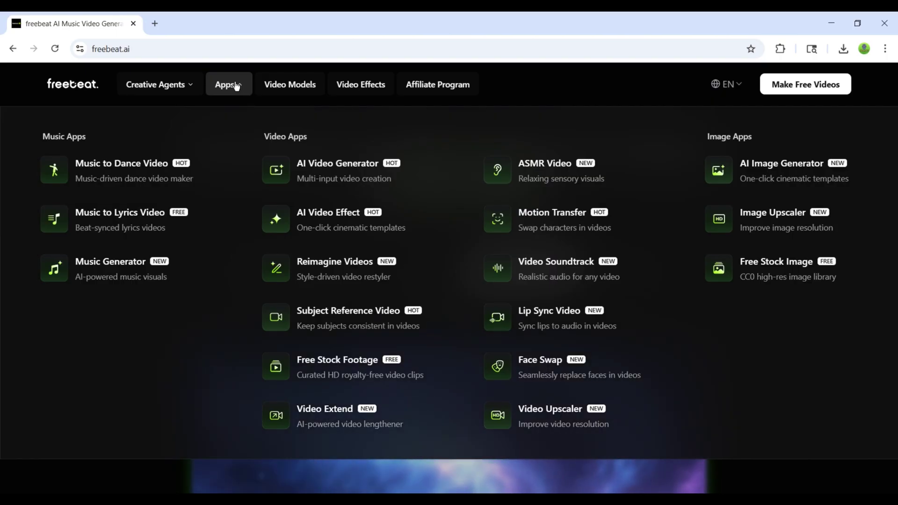
pyautogui.click(105, 263)
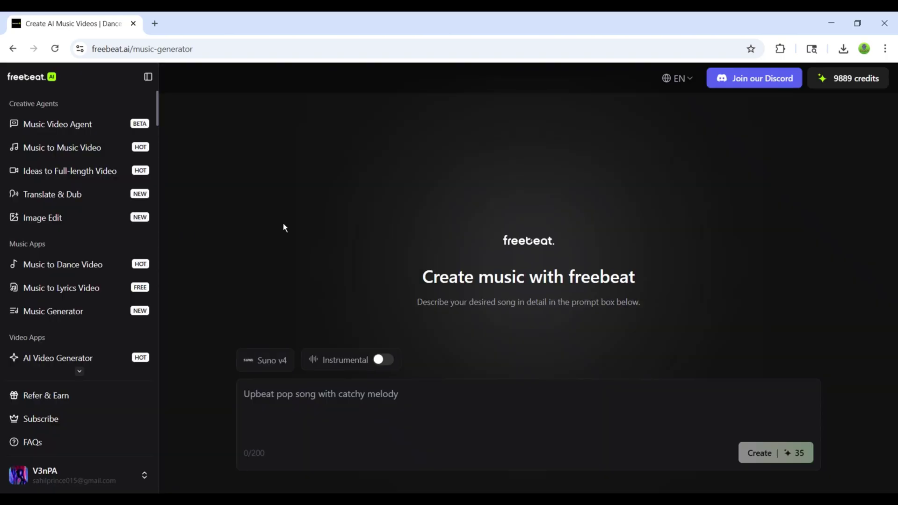
pyautogui.click(279, 361)
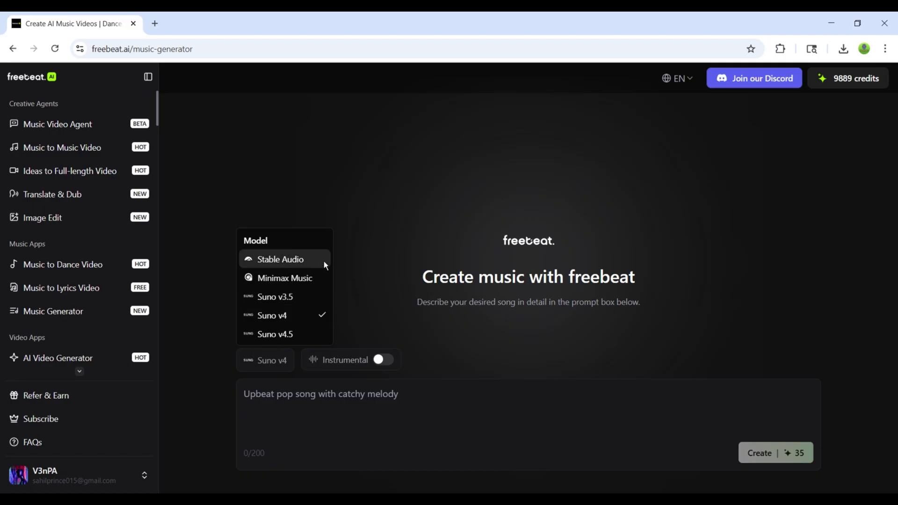
pyautogui.click(371, 274)
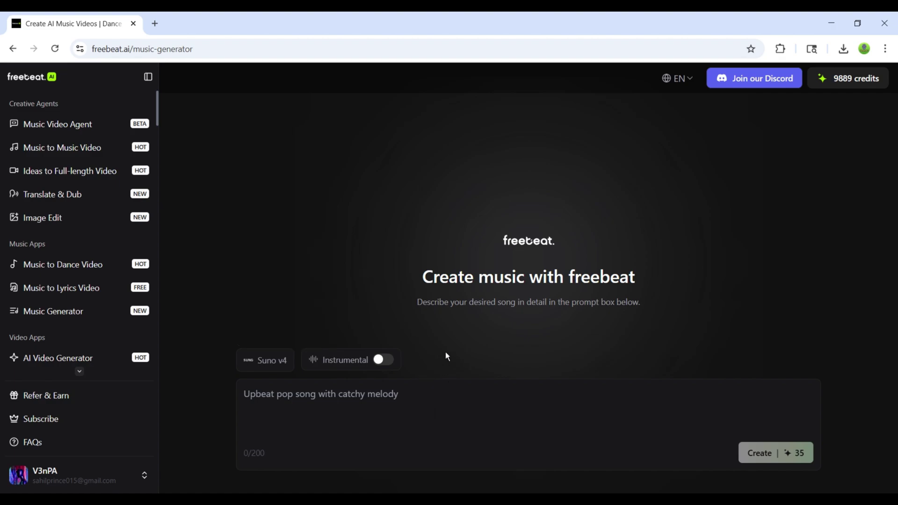
# With Instrumental left off, paste the chill lo-fi female-vocal prompt and create the song.
pyautogui.click(387, 363)
pyautogui.click(385, 366)
pyautogui.click(401, 398)
pyautogui.write('A chill lo-fi track with female vocals, warm guitar, mellow synths, and a dreamy 85 BPM vibe — perfect for a late-night mood.')
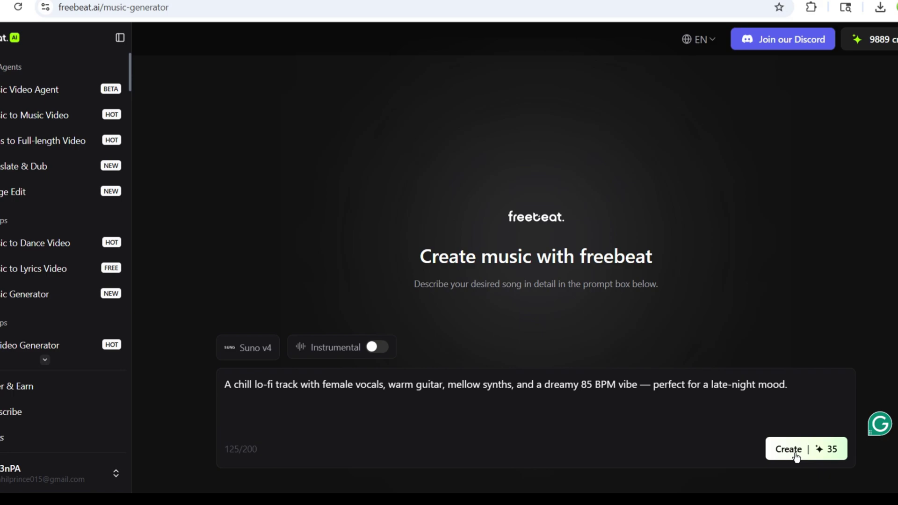
pyautogui.click(797, 456)
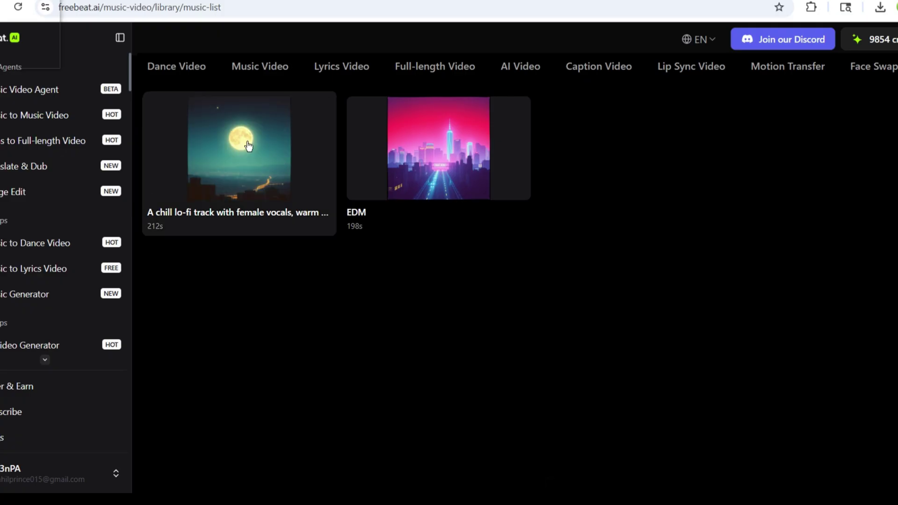
# Play the chill lo-fi track, read its lyrics, and download it as Achilllo-fit.mp3.
pyautogui.click(248, 146)
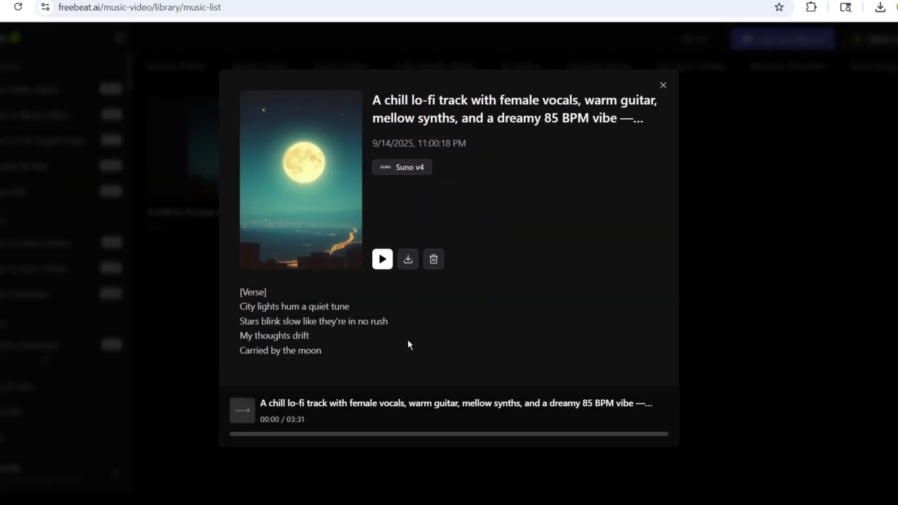
pyautogui.click(384, 262)
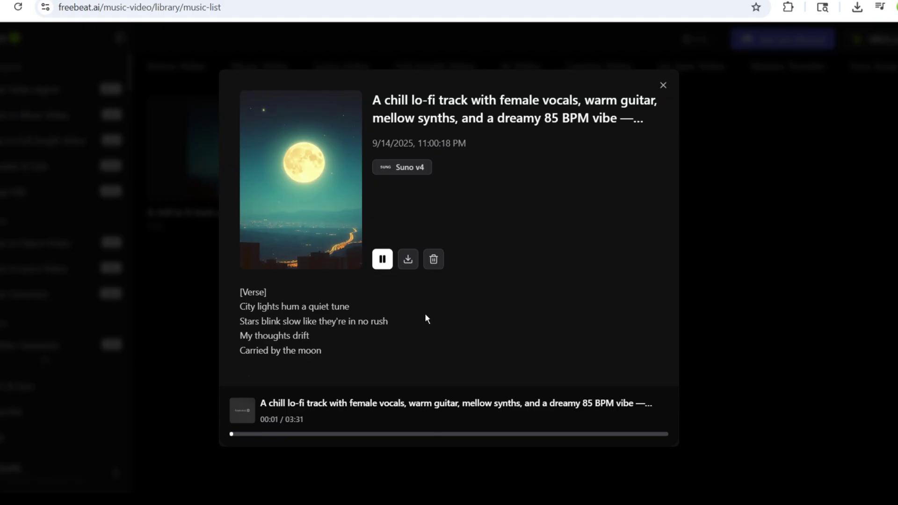
pyautogui.scroll(-3, 308, 325)
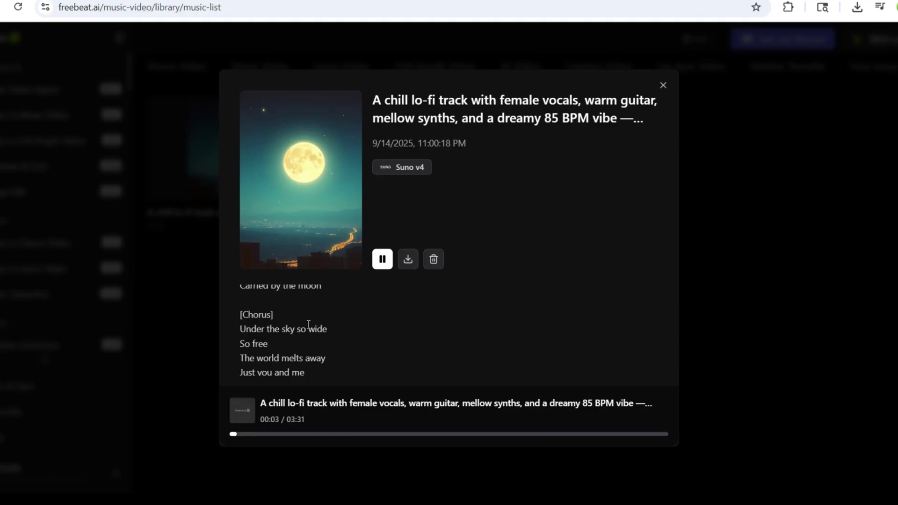
pyautogui.scroll(-2, 325, 330)
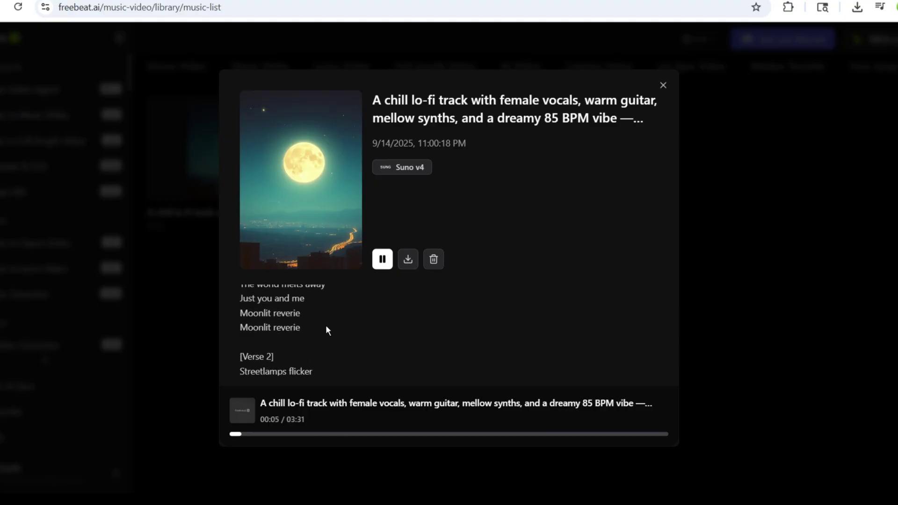
pyautogui.scroll(5, 327, 337)
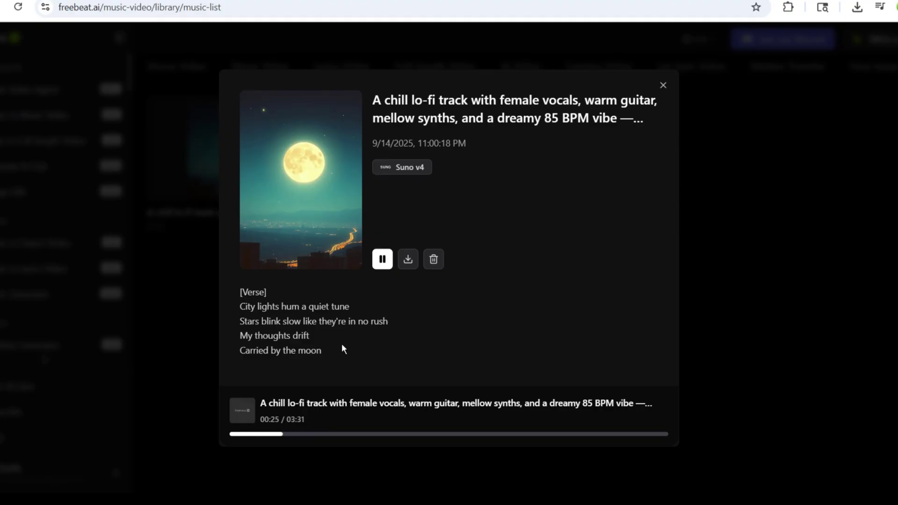
pyautogui.click(408, 259)
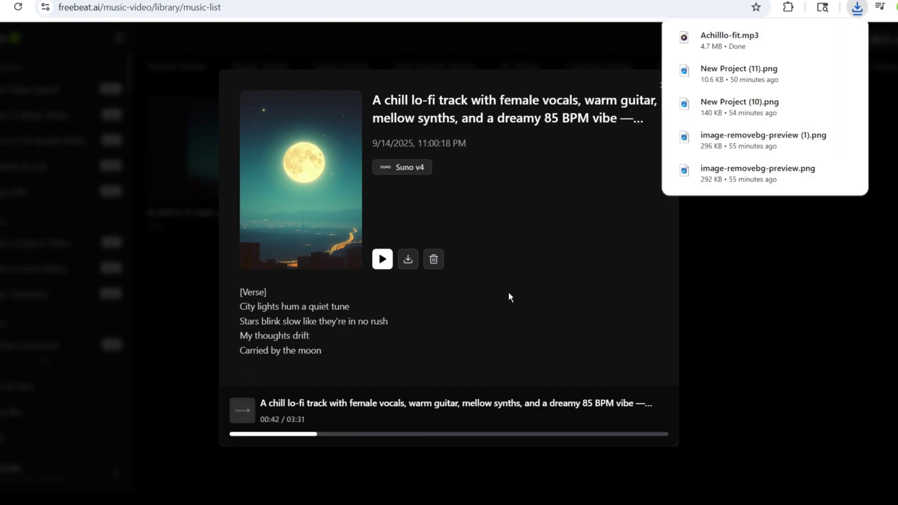
# Close the track details and downloads panel, then view the empty Music Video library.
pyautogui.click(738, 229)
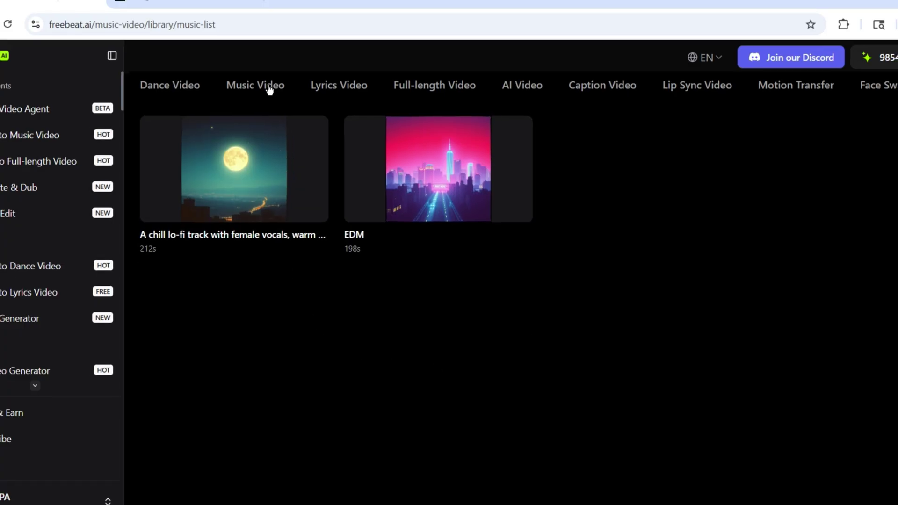
pyautogui.click(269, 90)
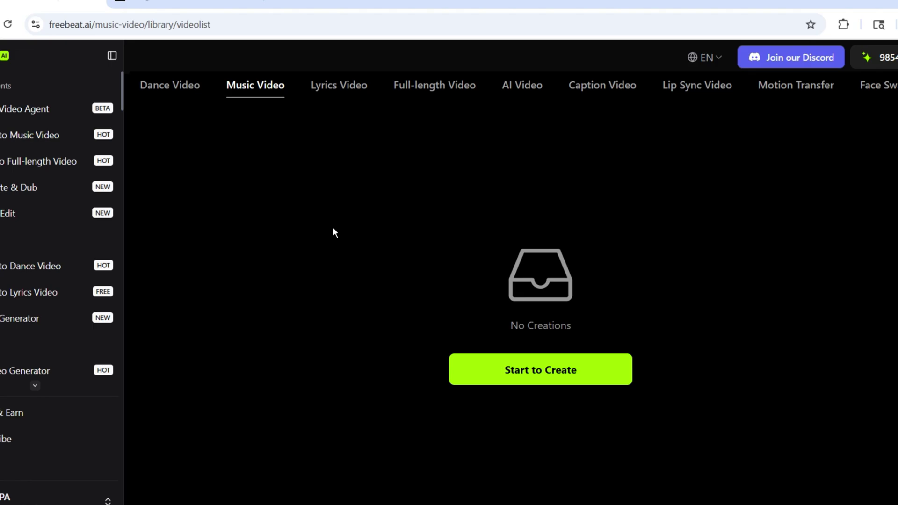
# Upload Achilllo-fit.mp3 to a new music video and trim the clip to 0:00–1:07 (67s).
pyautogui.click(509, 376)
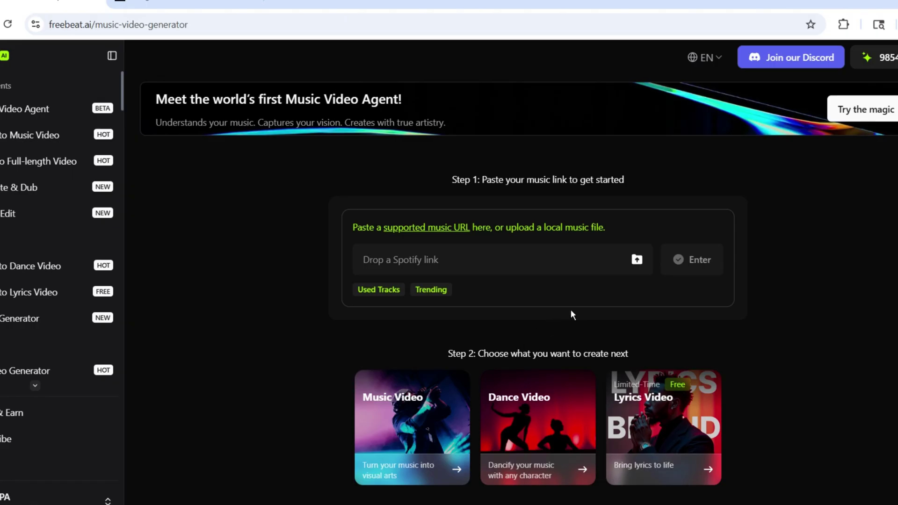
pyautogui.click(637, 259)
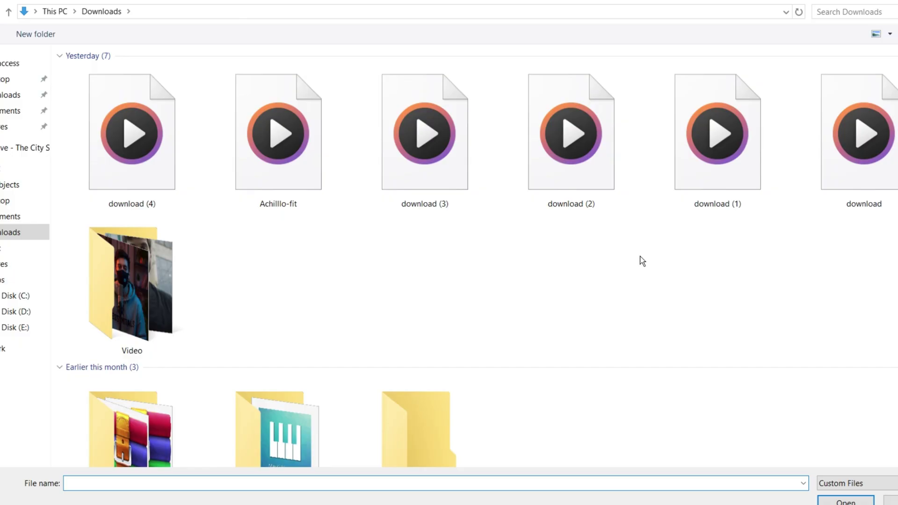
pyautogui.doubleClick(300, 150)
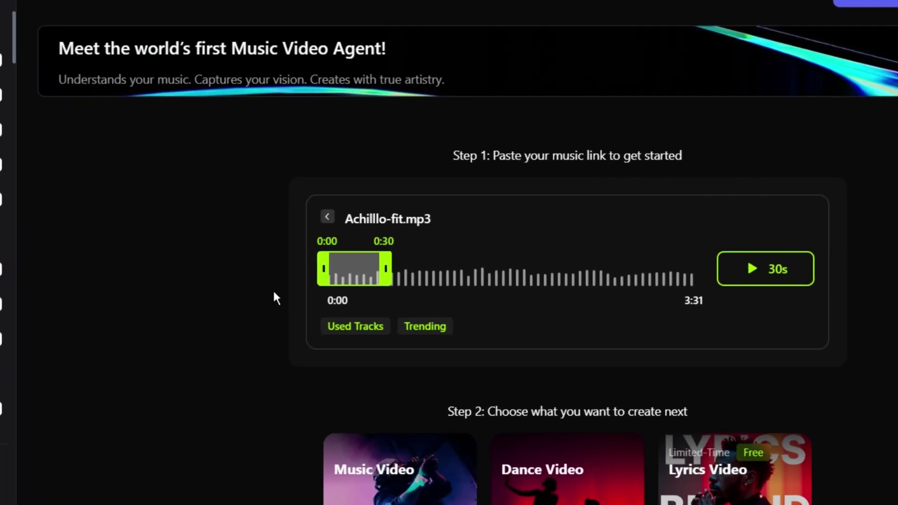
pyautogui.moveTo(289, 280); pyautogui.dragTo(366, 281)
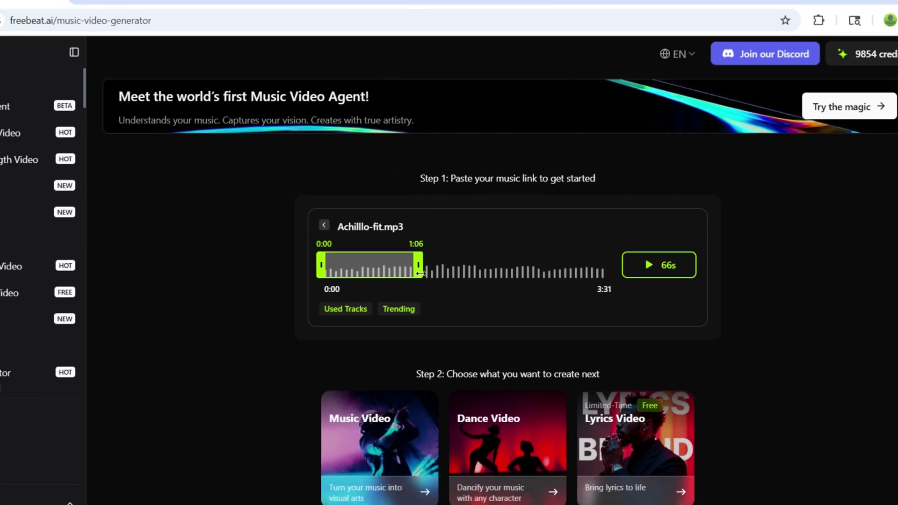
pyautogui.moveTo(420, 274); pyautogui.dragTo(423, 273)
pyautogui.scroll(-3, 824, 312)
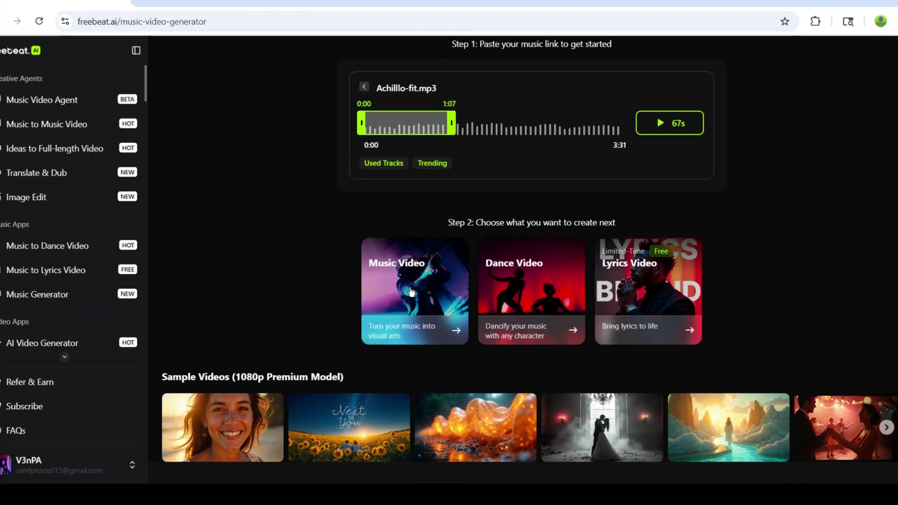
# Choose the Music Video option and browse Custom models such as Pixverse V5, Kling and Hailuo.
pyautogui.click(410, 292)
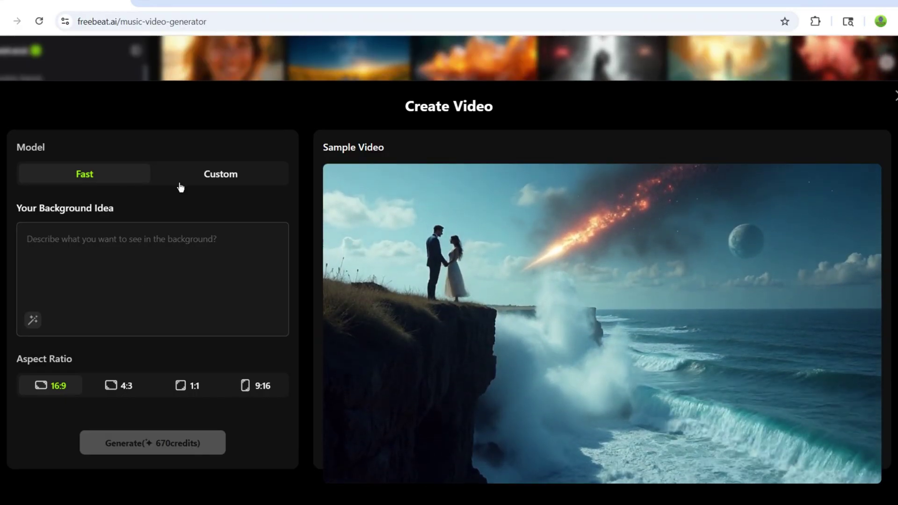
pyautogui.click(192, 176)
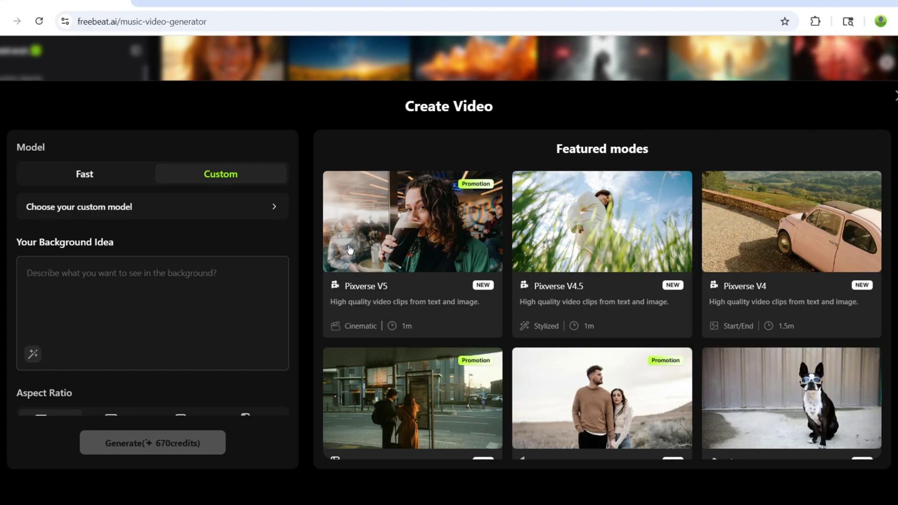
pyautogui.scroll(-4, 356, 253)
pyautogui.scroll(-4, 372, 259)
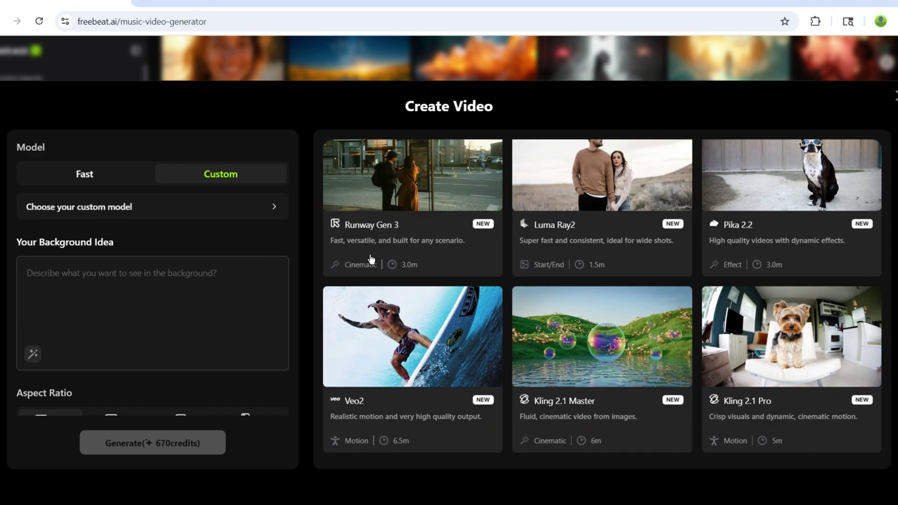
pyautogui.scroll(-1, 372, 259)
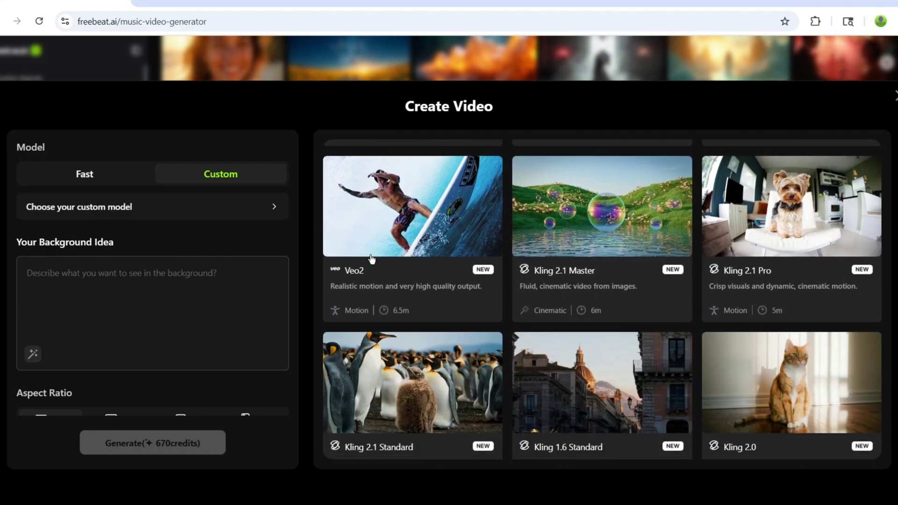
pyautogui.scroll(-5, 372, 259)
pyautogui.scroll(-3, 372, 260)
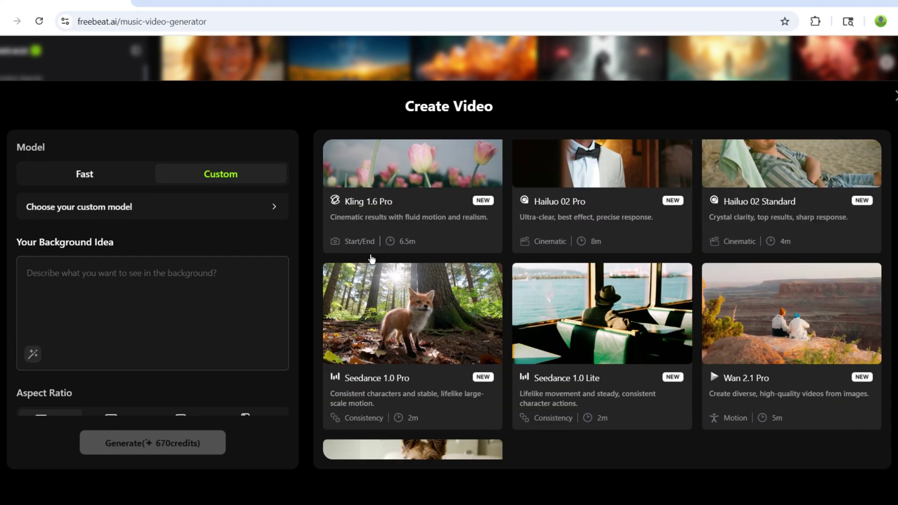
pyautogui.scroll(10, 371, 257)
pyautogui.scroll(3, 371, 255)
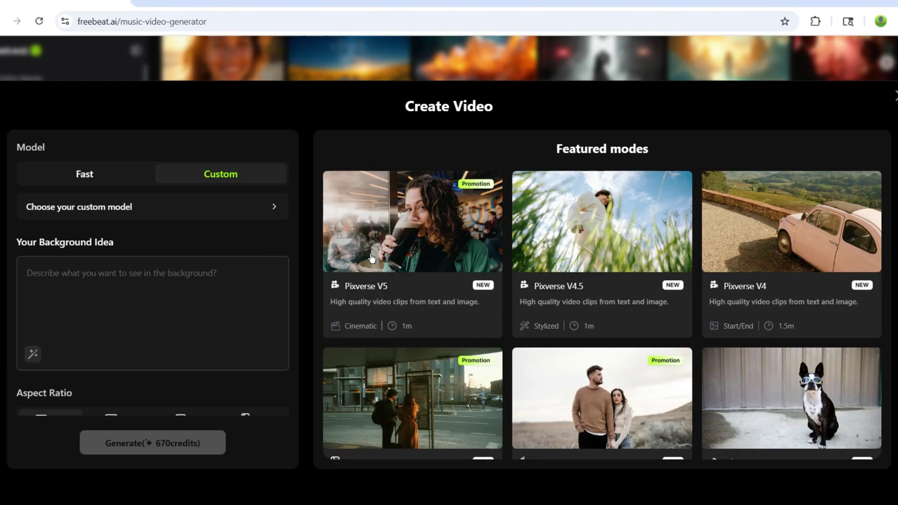
# Select the Fast model and paste a nighttime city skyline with rooftop full-moon background idea.
pyautogui.click(105, 178)
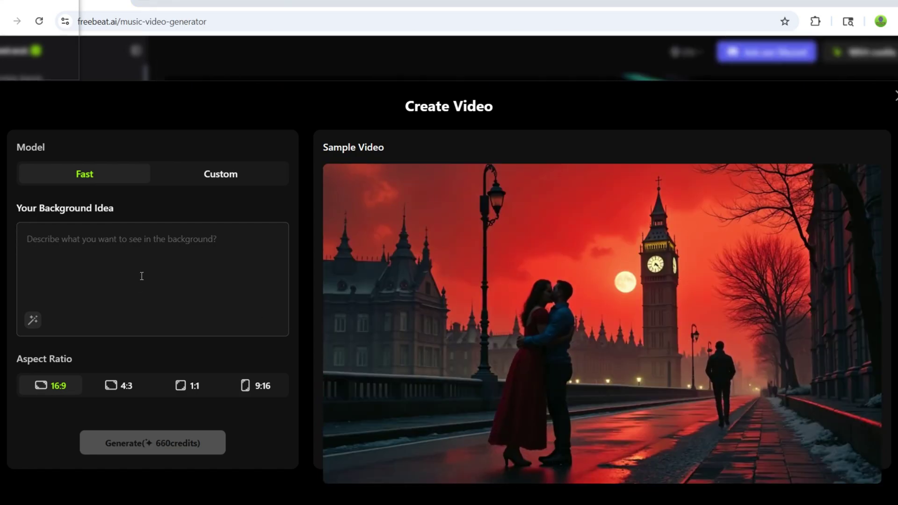
pyautogui.click(151, 261)
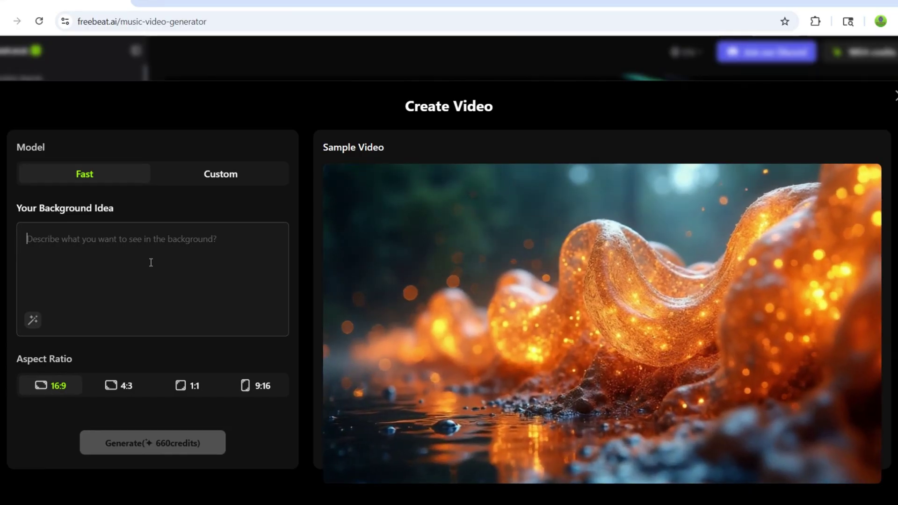
pyautogui.write('A nighttime city skyline glowing softly, cars moving in slow motion, faint neon reflections on wet streets. Cut to a calm rooftop shot, a girl leaning on the edge, gazing at the glowing full moon. The stars twinkle slowly, dreamy and surreal atmosphere.')
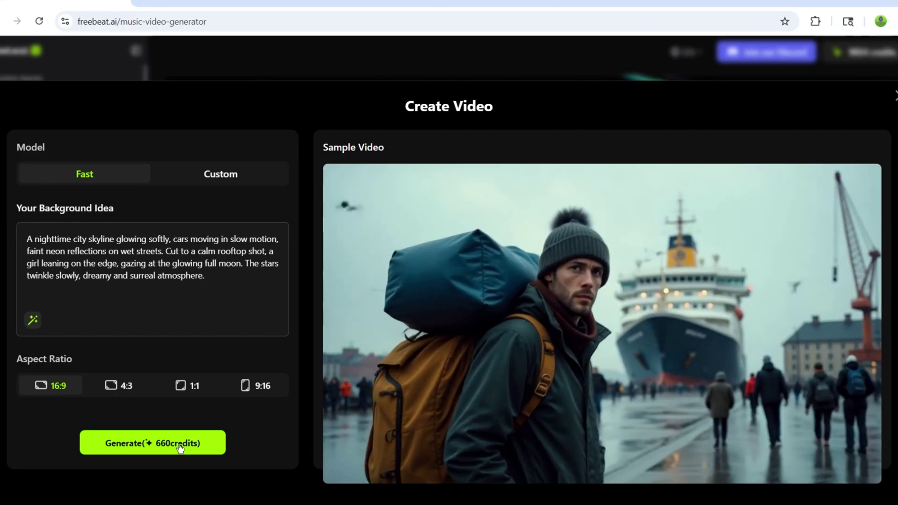
# Generate the Achilllo-fit.mp3 music video and confirm the 18+ age check to queue it.
pyautogui.click(179, 446)
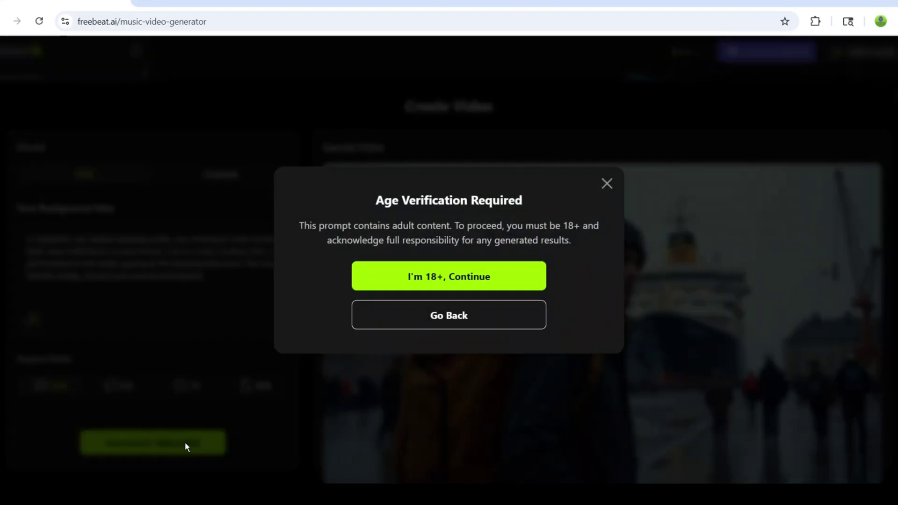
pyautogui.click(479, 277)
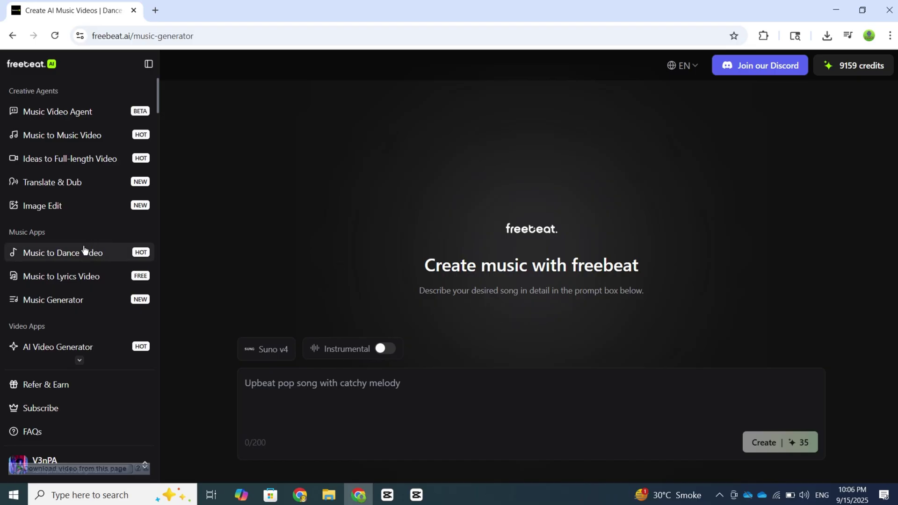
# Switch to Music to Dance Video, trim Anenergetic80.mp3 to its first 57 seconds, and choose Dance Video.
pyautogui.click(68, 254)
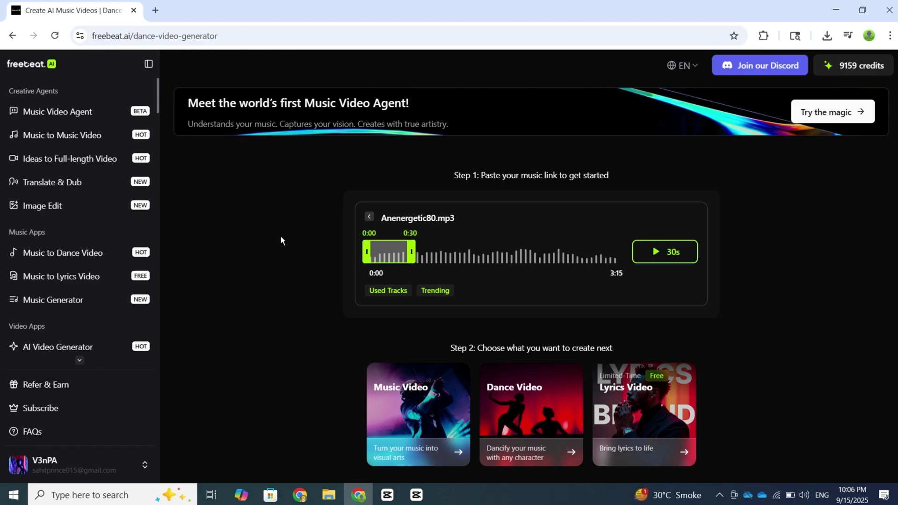
pyautogui.moveTo(417, 252); pyautogui.dragTo(442, 258)
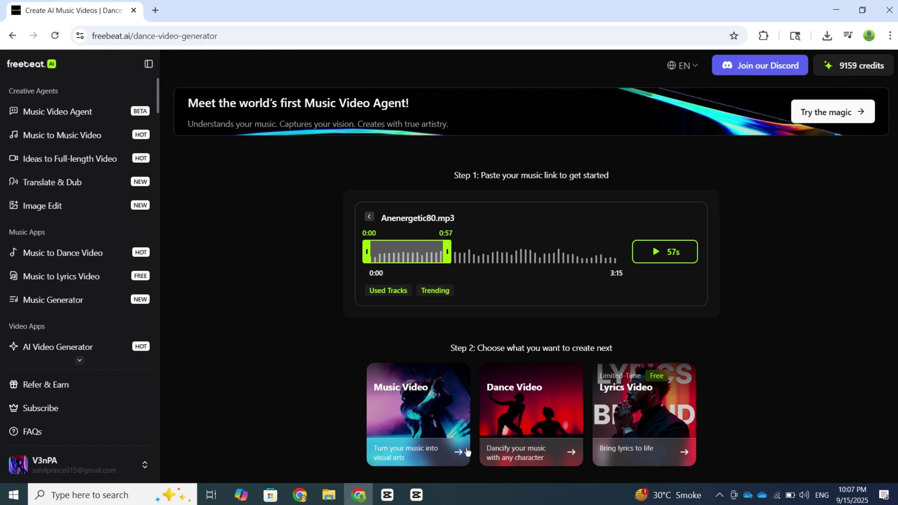
pyautogui.click(523, 407)
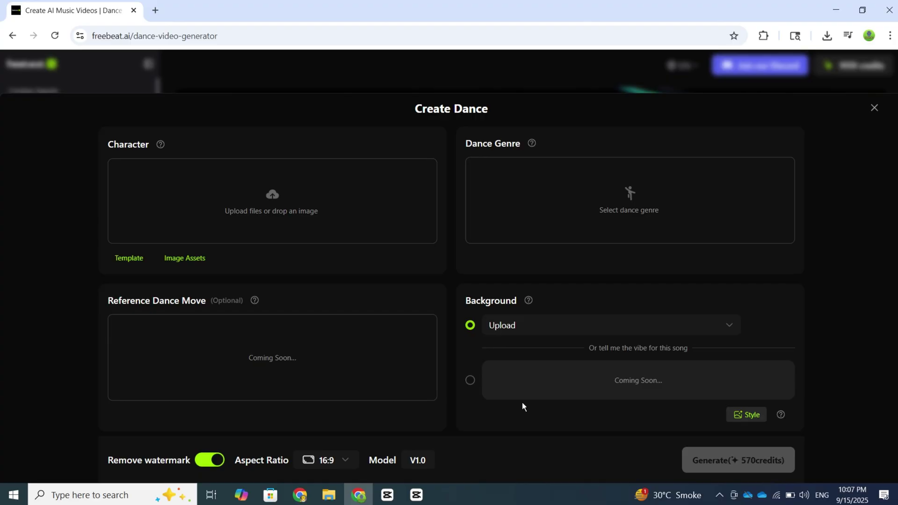
# Upload the full-body deadpool image as the dance character.
pyautogui.click(277, 213)
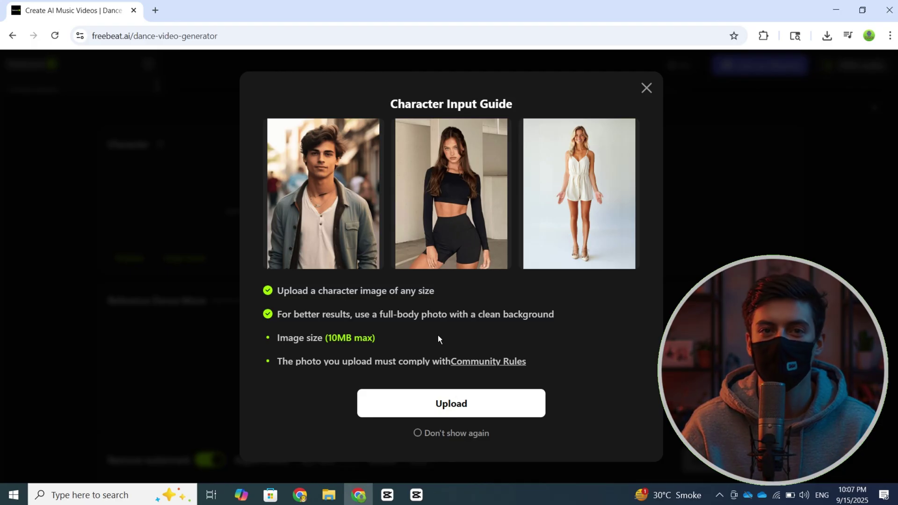
pyautogui.click(448, 405)
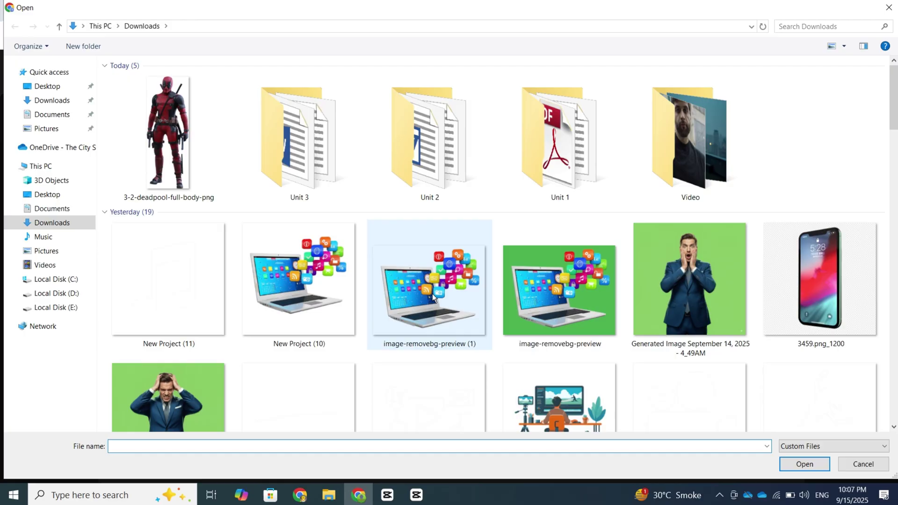
pyautogui.doubleClick(180, 133)
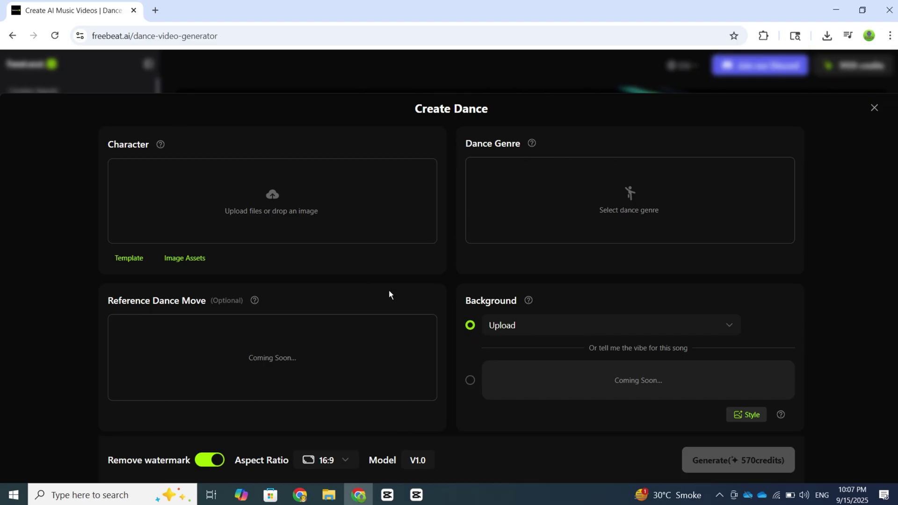
# Pick Hip-Hop from the dance genre list.
pyautogui.click(645, 210)
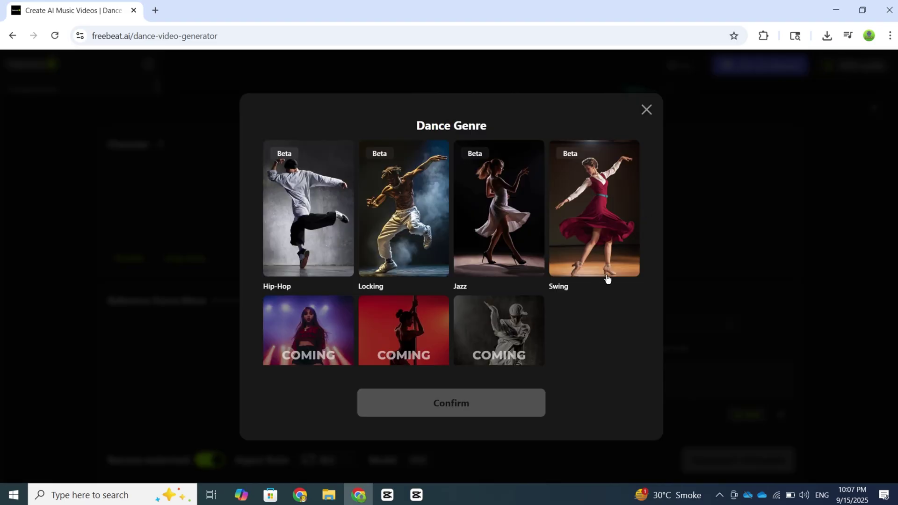
pyautogui.scroll(-2, 593, 311)
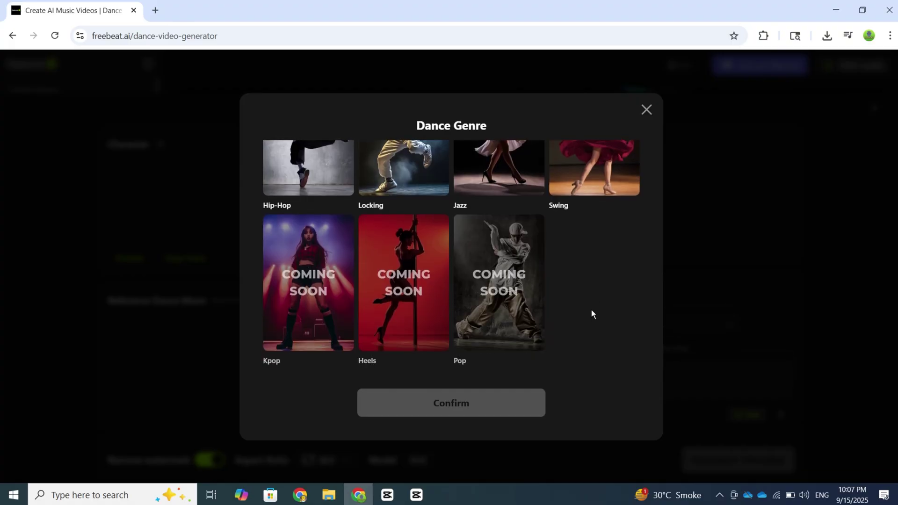
pyautogui.scroll(2, 591, 310)
pyautogui.click(309, 211)
# Confirm the Hip-Hop genre so the dance video generates.
pyautogui.click(497, 408)
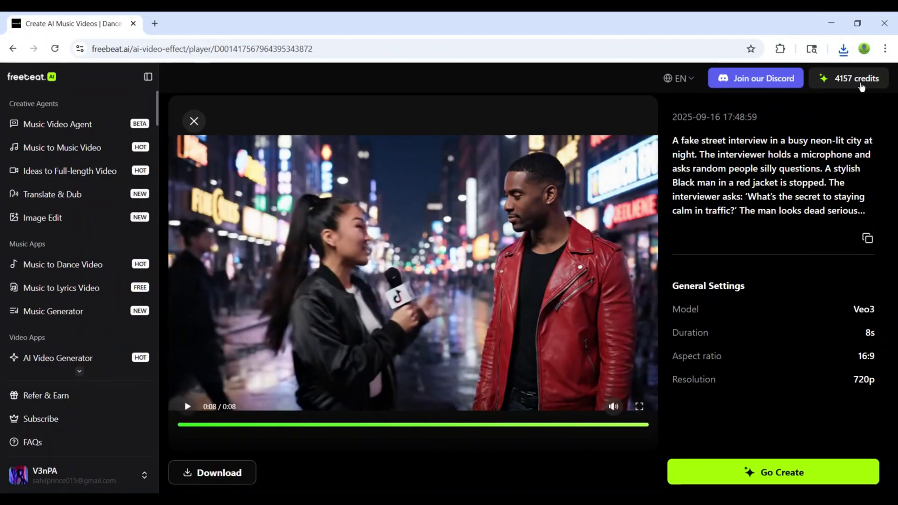
# Review the current plan and credit details, then bring up the credit purchase options.
pyautogui.click(861, 79)
pyautogui.scroll(-4, 504, 296)
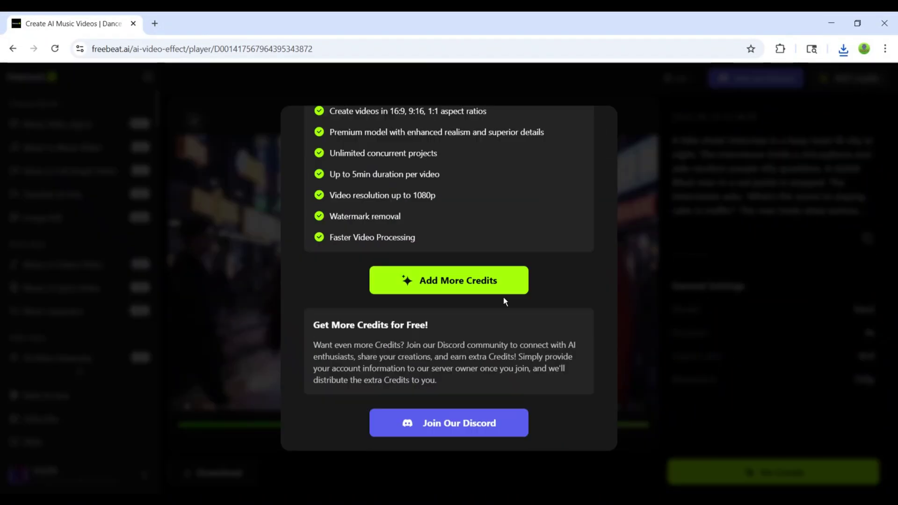
pyautogui.click(445, 288)
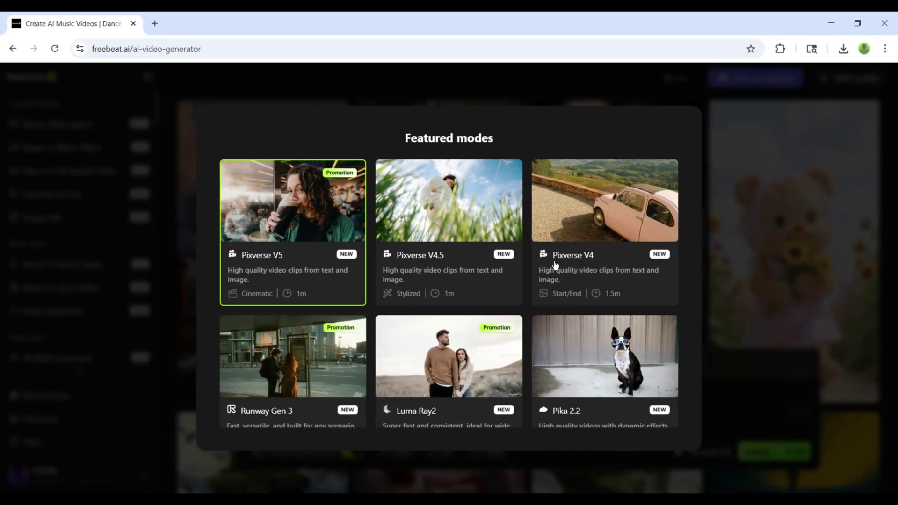
# Browse the 2000, 5000 and 8000 credit boost packs, then return to the AI Video Generator gallery.
pyautogui.scroll(-3, 554, 271)
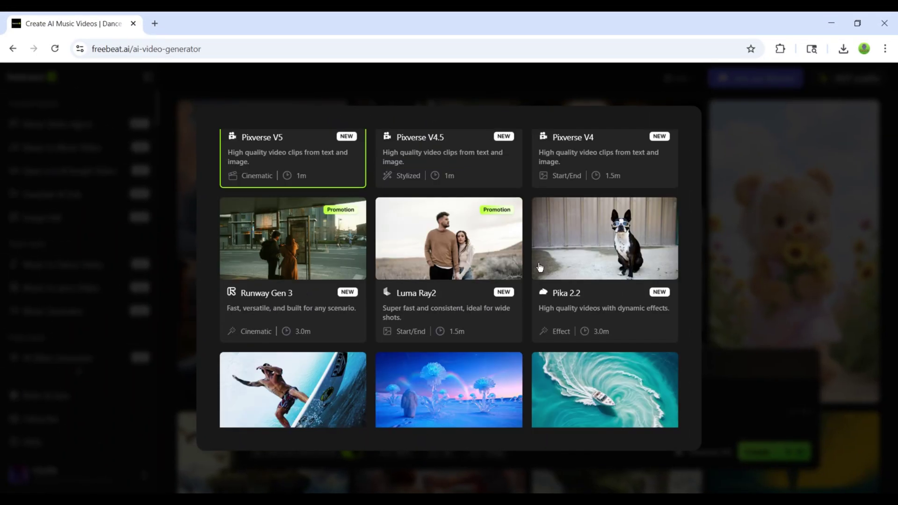
pyautogui.scroll(-5, 541, 267)
pyautogui.scroll(-5, 540, 267)
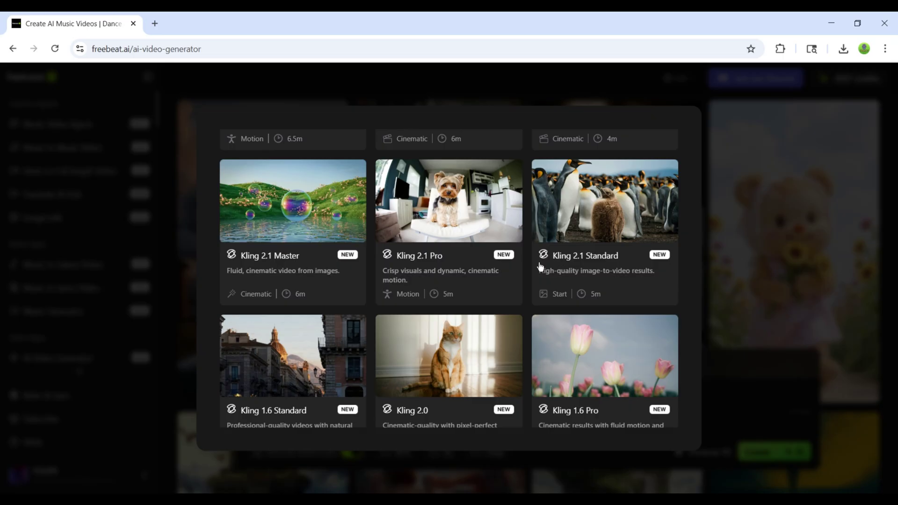
pyautogui.scroll(-7, 541, 266)
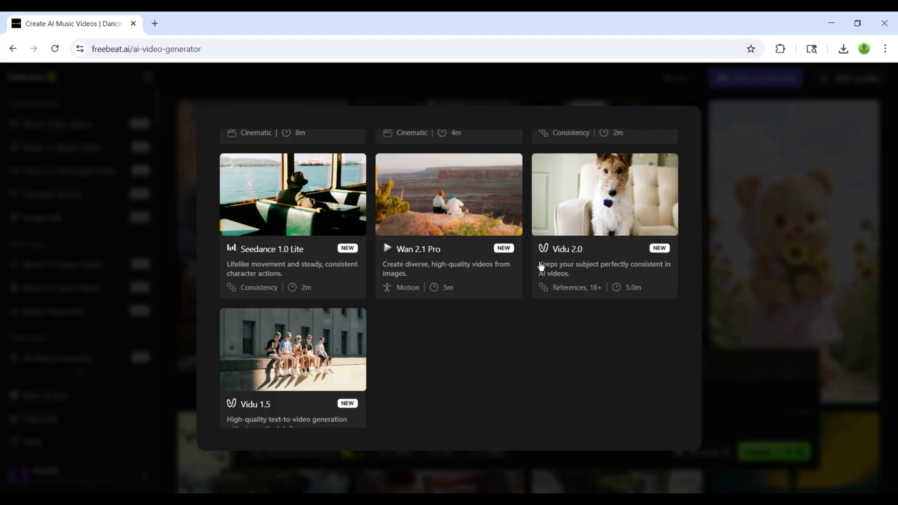
pyautogui.scroll(-3, 540, 263)
pyautogui.scroll(12, 540, 265)
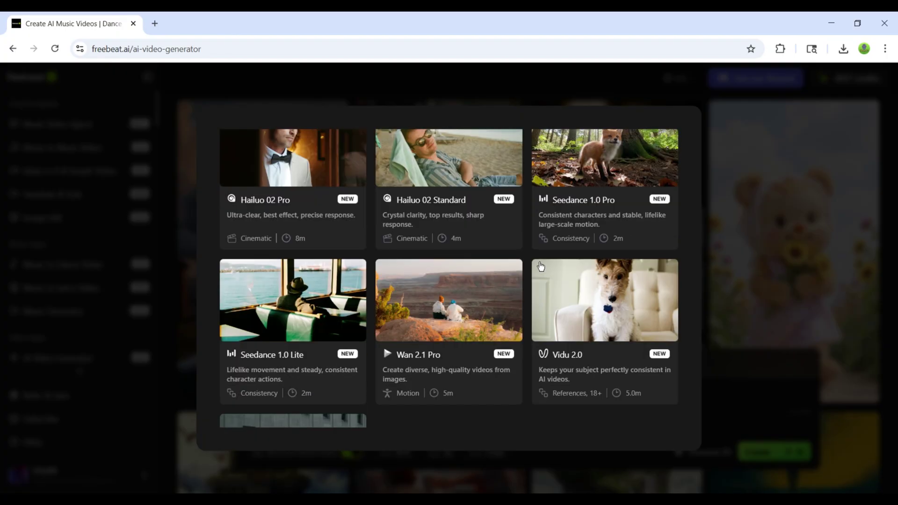
pyautogui.scroll(8, 540, 266)
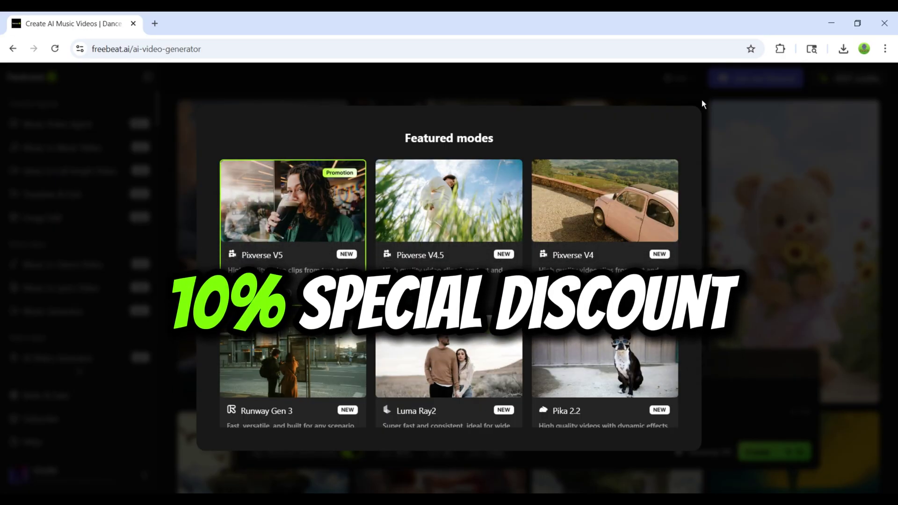
pyautogui.click(701, 100)
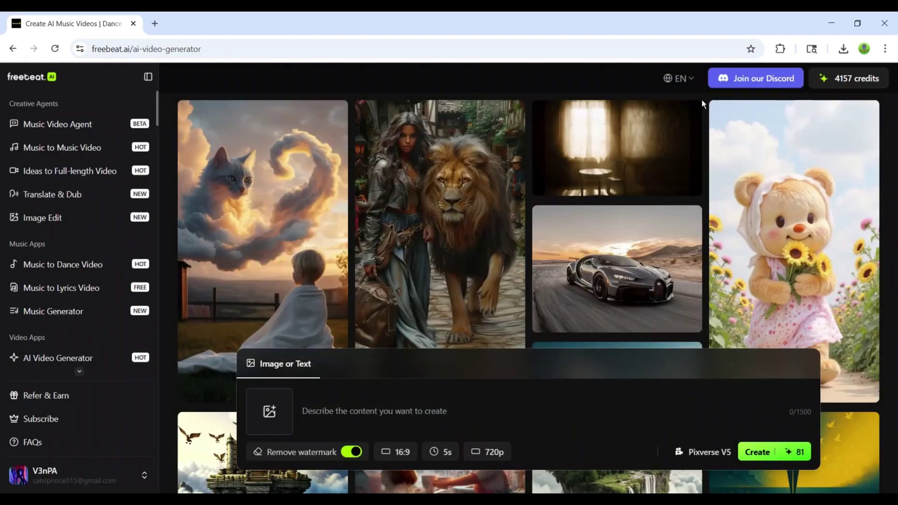